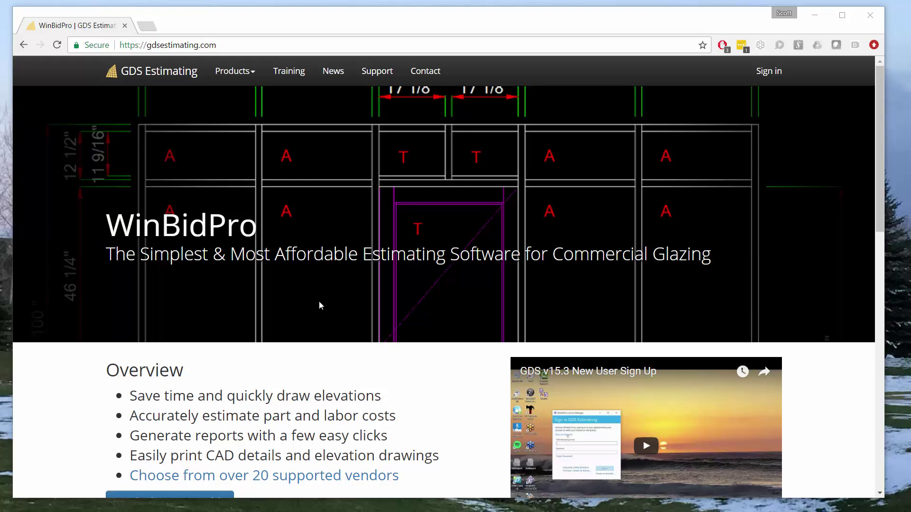
# Go to Products > Catalogs and browse vendors such as EFCO Corporation 2016 r1 and Custom Vendor
pyautogui.scroll(-1, 344, 309)
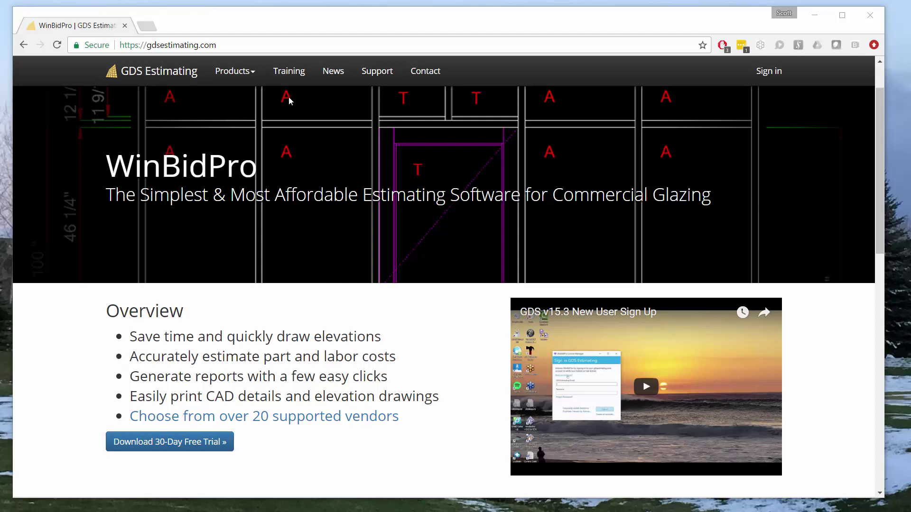
pyautogui.click(243, 75)
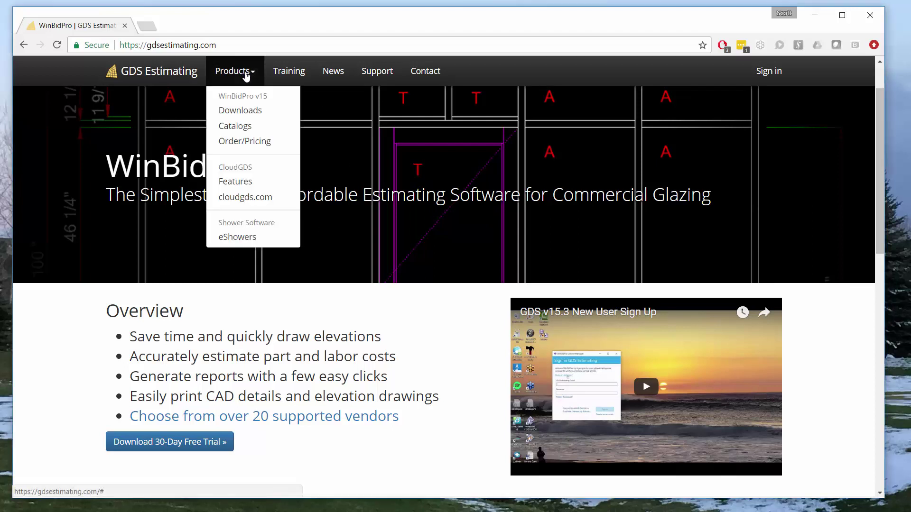
pyautogui.click(238, 130)
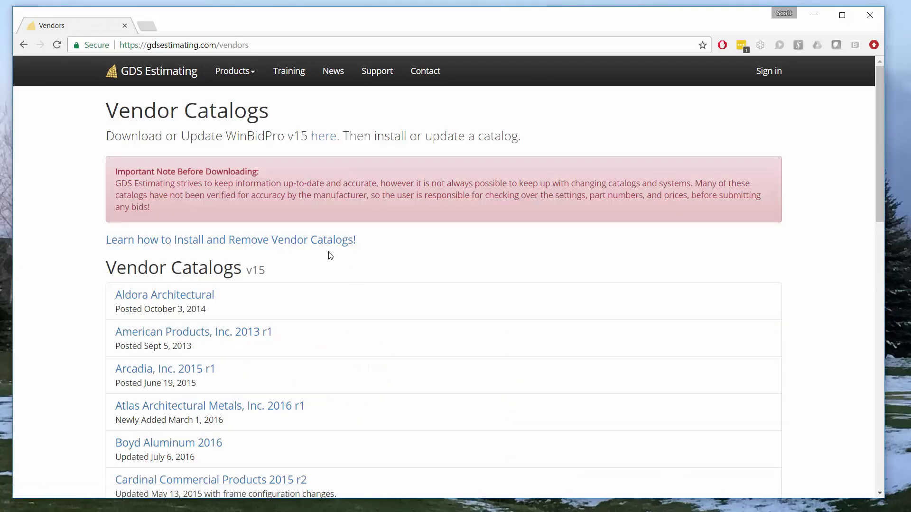
pyautogui.scroll(-9, 197, 298)
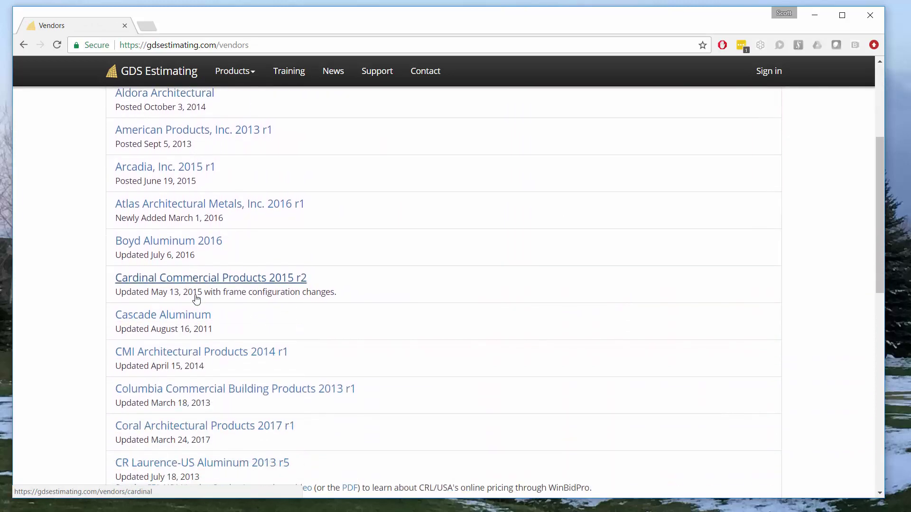
pyautogui.scroll(-7, 197, 298)
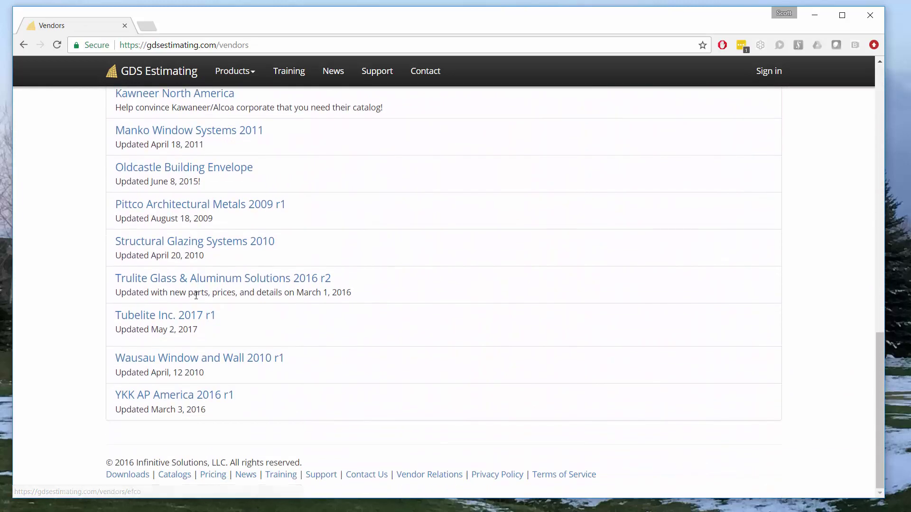
pyautogui.scroll(4, 196, 296)
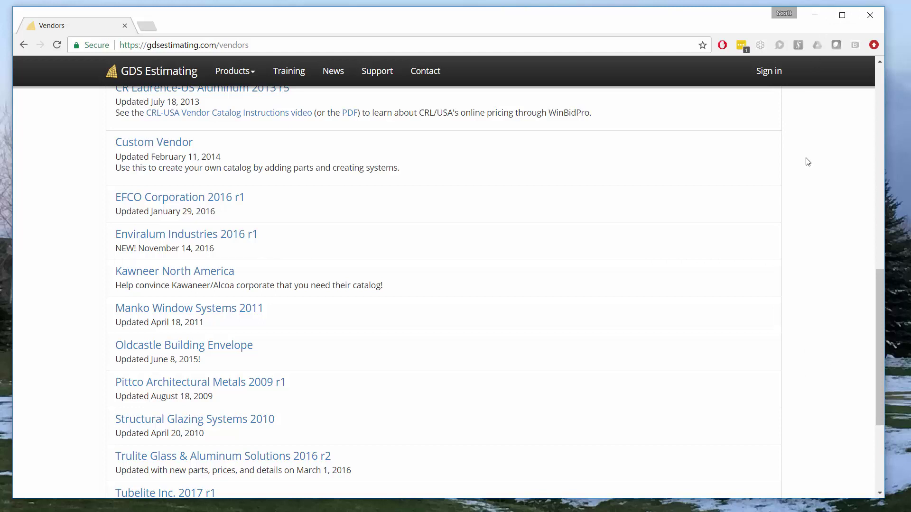
# Launch WinBidPro v15 from the desktop and centre the License Manager sign-in window
pyautogui.click(814, 14)
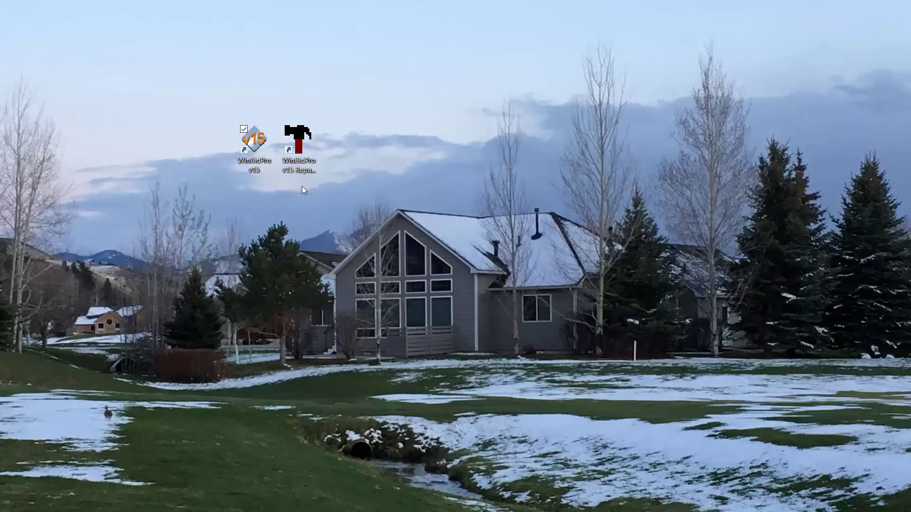
pyautogui.doubleClick(256, 144)
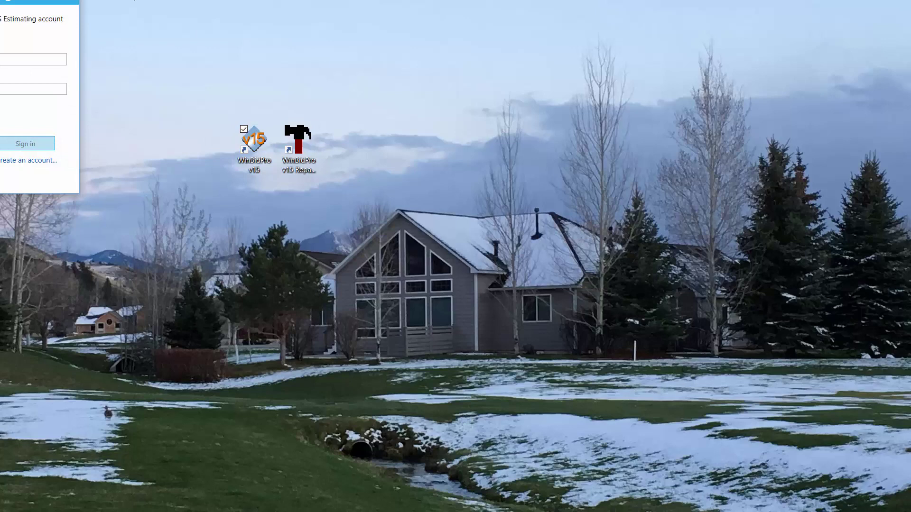
pyautogui.moveTo(357, 138); pyautogui.dragTo(464, 149)
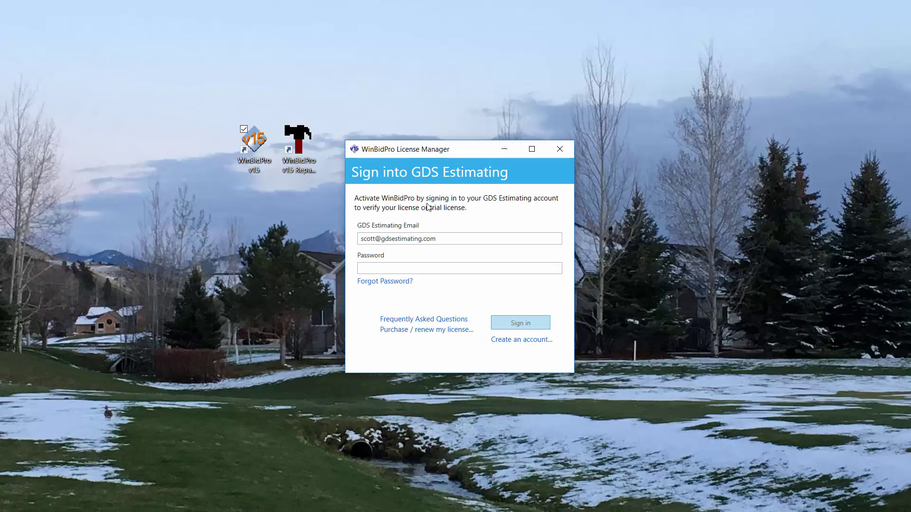
# Enter the account password and sign in to GDS Estimating to verify the license
pyautogui.click(402, 268)
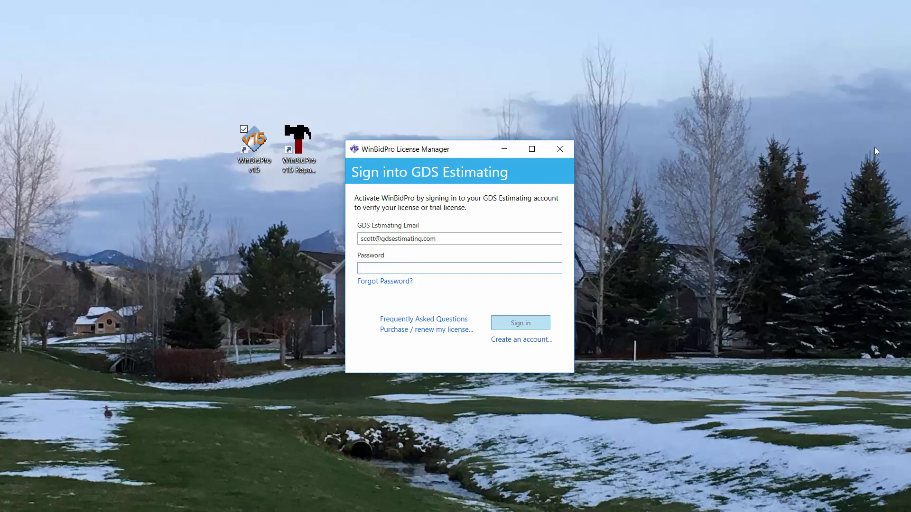
pyautogui.write('••••••')
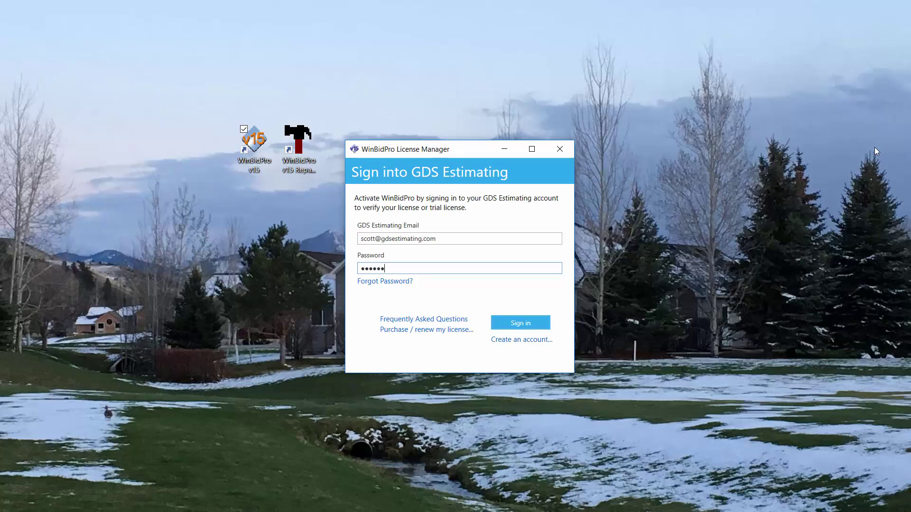
pyautogui.write('••')
pyautogui.press('Return')
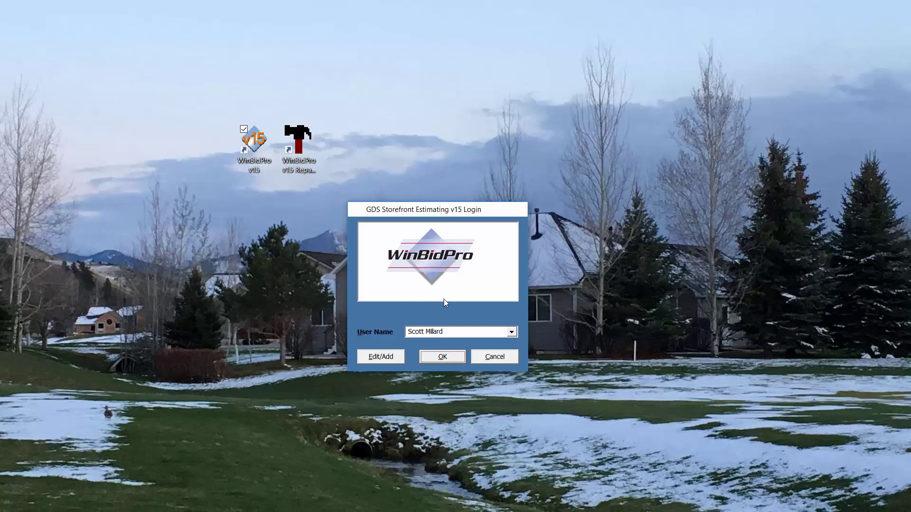
# Log in as the listed user and confirm Tubelite Inc 2017 r1 as the vendor
pyautogui.click(439, 356)
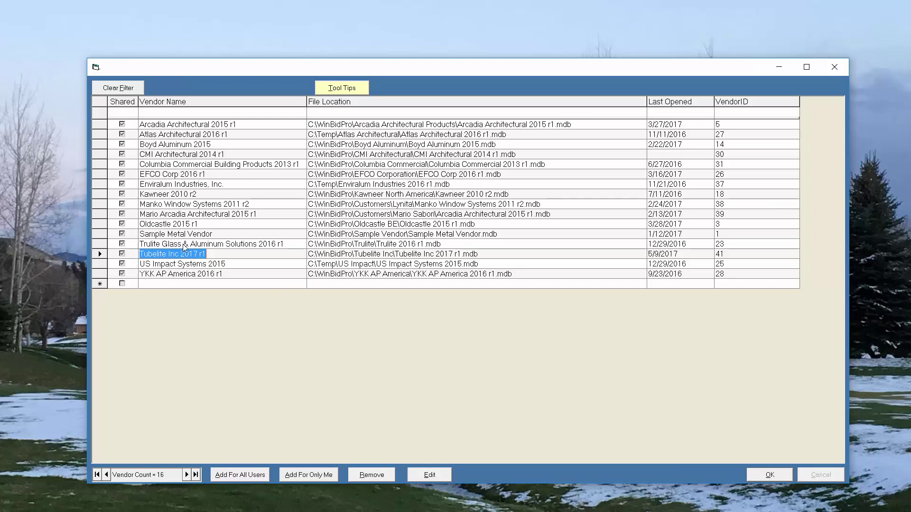
pyautogui.click(779, 477)
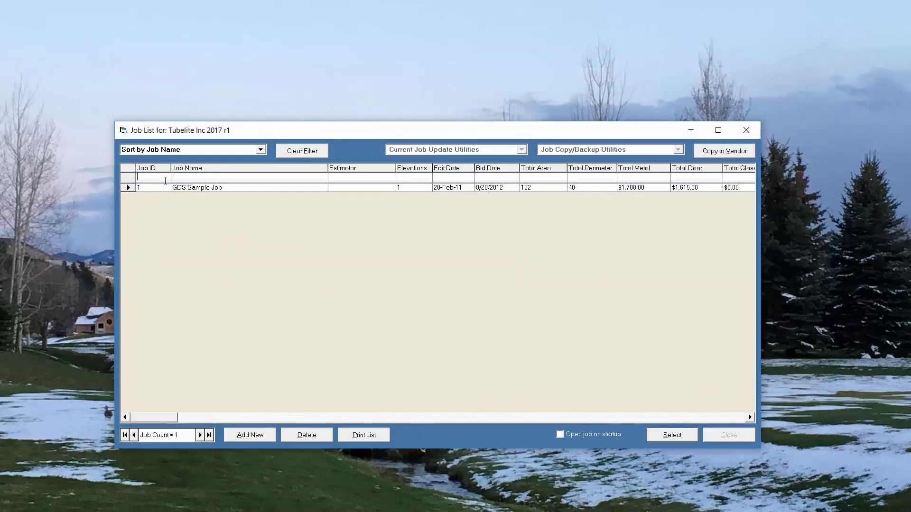
# Select the GDS Sample Job and open its Glass Table of 206 glass types
pyautogui.click(676, 434)
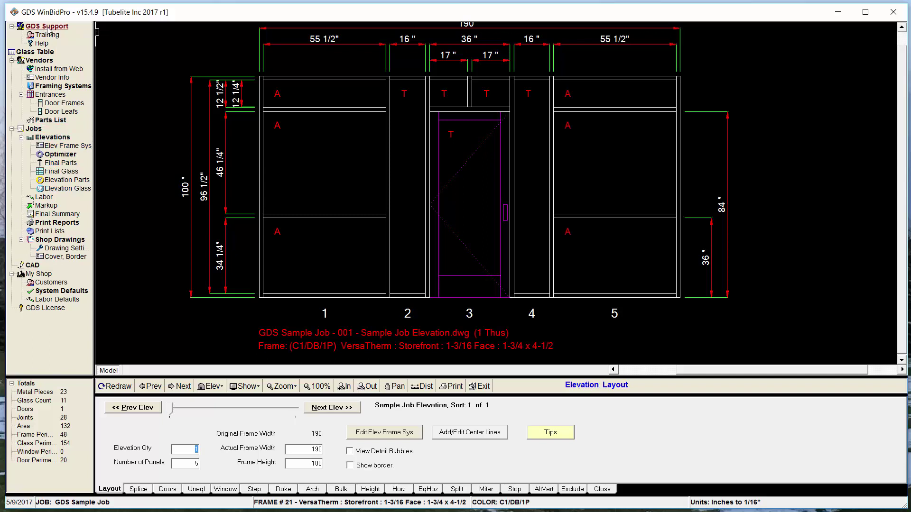
pyautogui.click(43, 53)
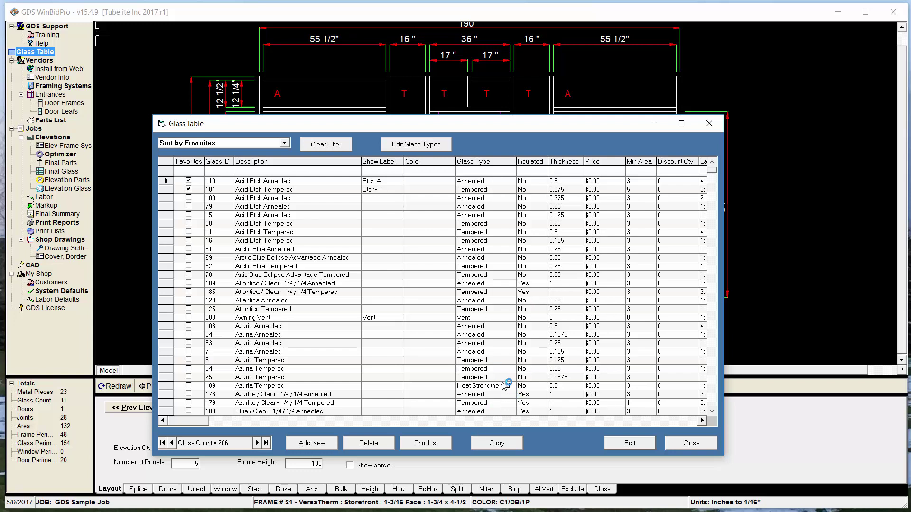
# Scroll down and back up through the glass types, thicknesses and prices
pyautogui.scroll(-2, 502, 386)
pyautogui.scroll(-1, 502, 386)
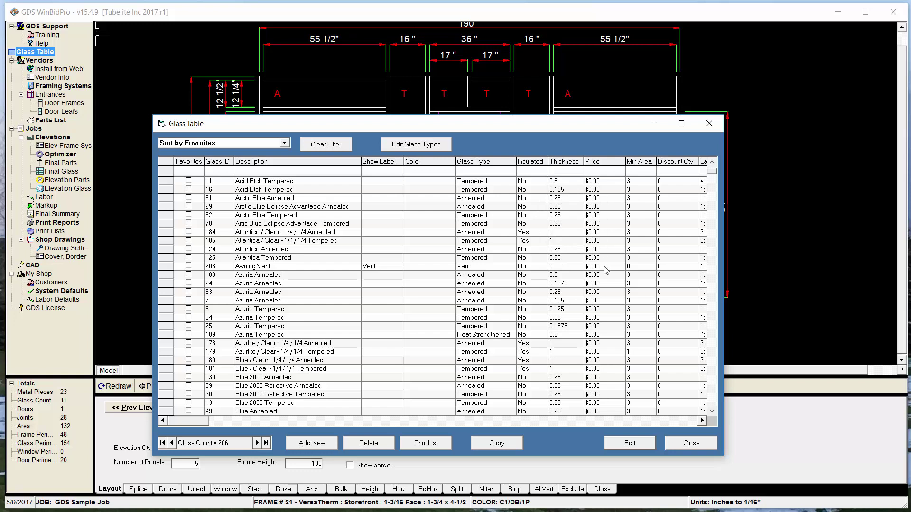
pyautogui.scroll(-1, 606, 309)
pyautogui.scroll(4, 606, 309)
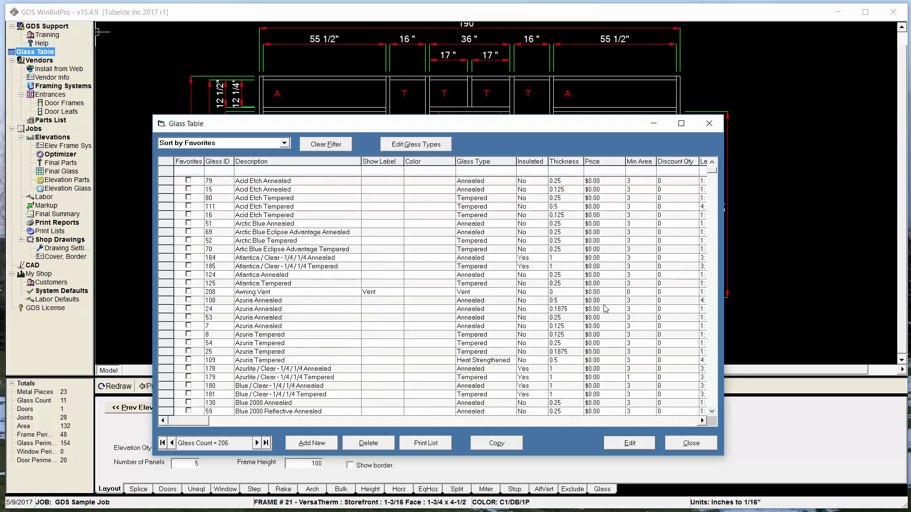
pyautogui.scroll(1, 606, 307)
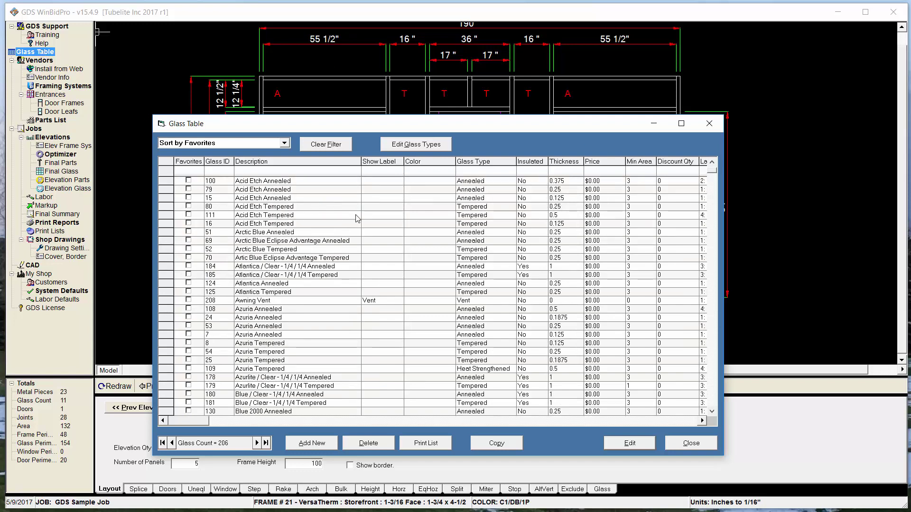
# Scroll across to the Labor Code and Supplier columns, back to Favorites, then close the table
pyautogui.click(702, 421)
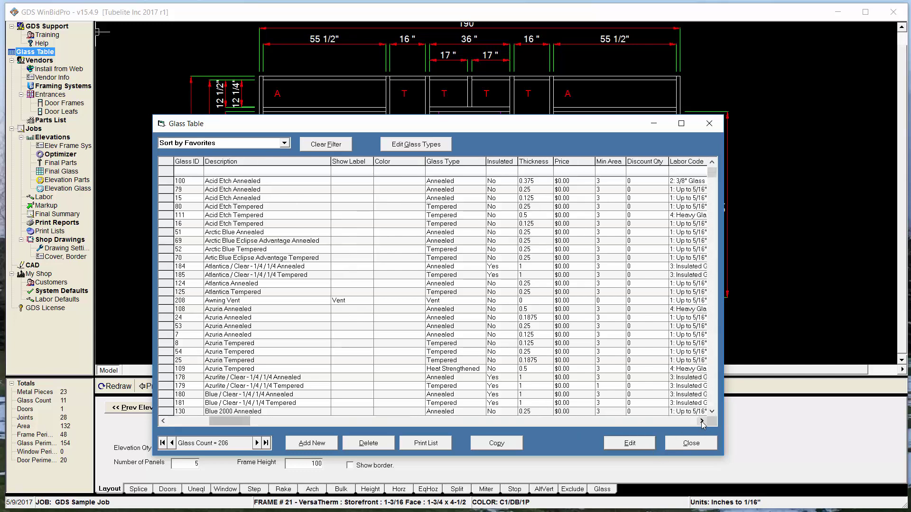
pyautogui.click(701, 421)
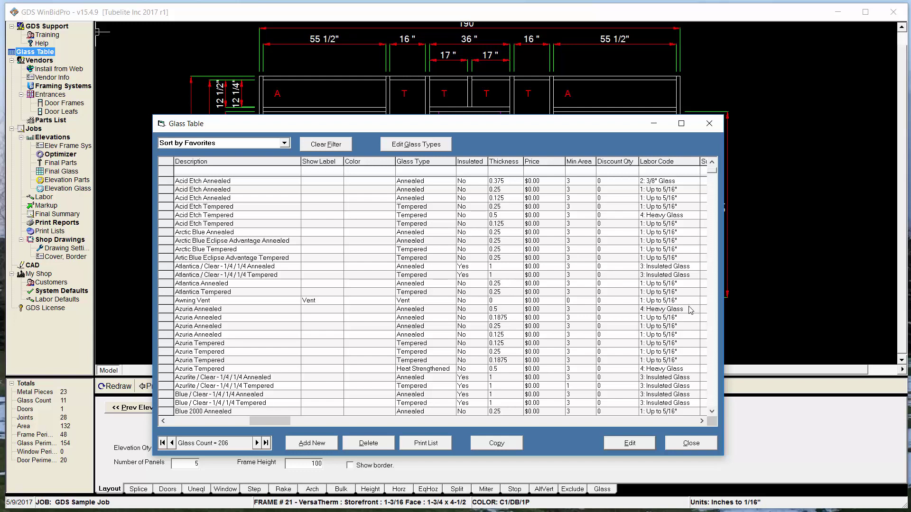
pyautogui.click(701, 421)
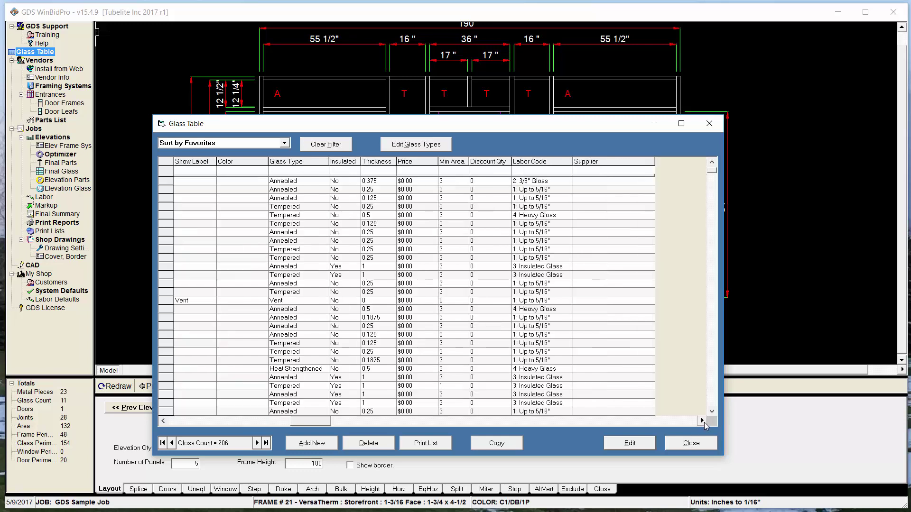
pyautogui.click(162, 421)
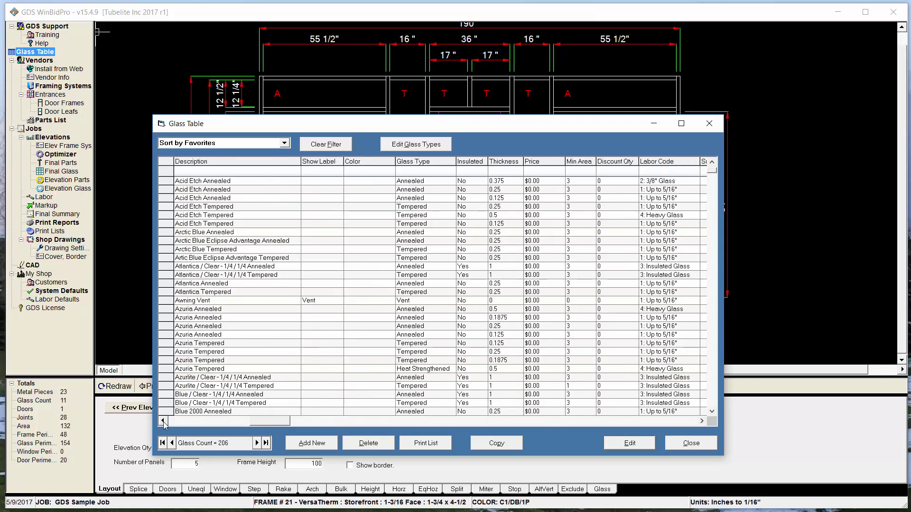
pyautogui.click(163, 421)
pyautogui.click(163, 421)
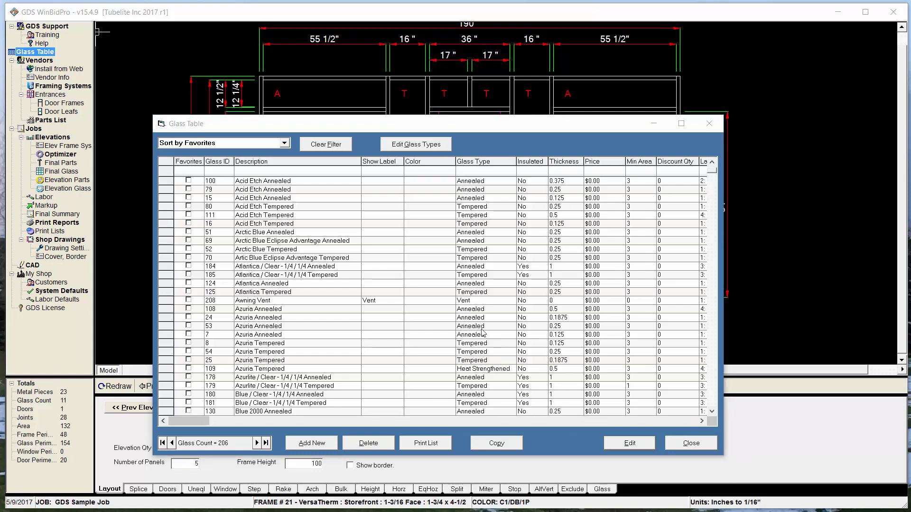
pyautogui.click(698, 446)
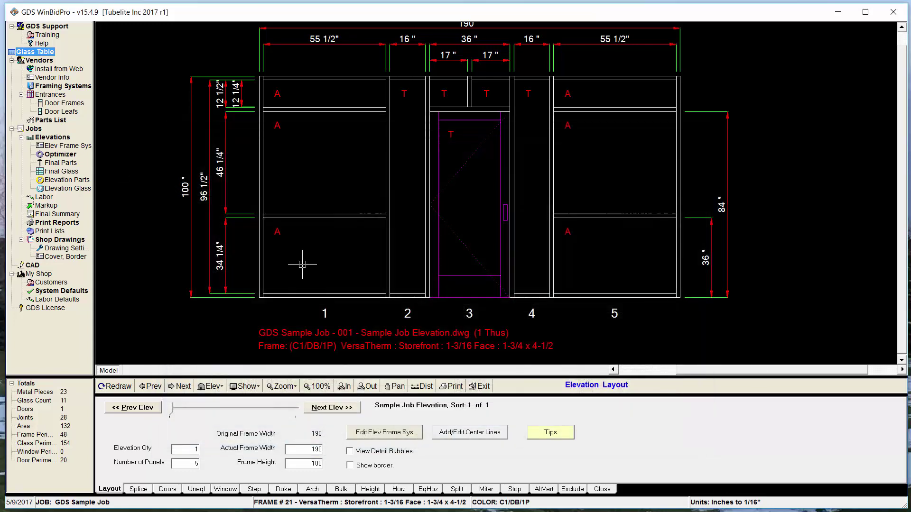
# Open Framing Systems and edit Frame ID 4, the 4500 Series exterior-glazed storefront
pyautogui.click(61, 87)
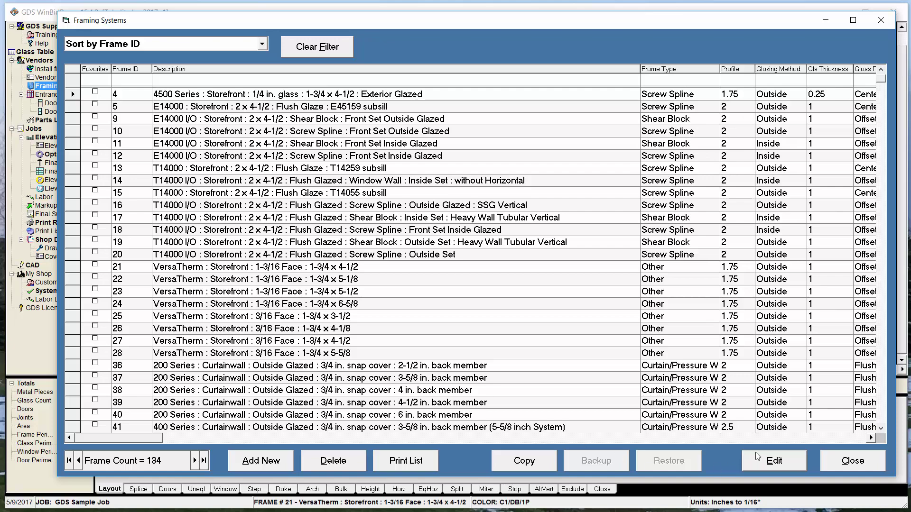
pyautogui.click(778, 464)
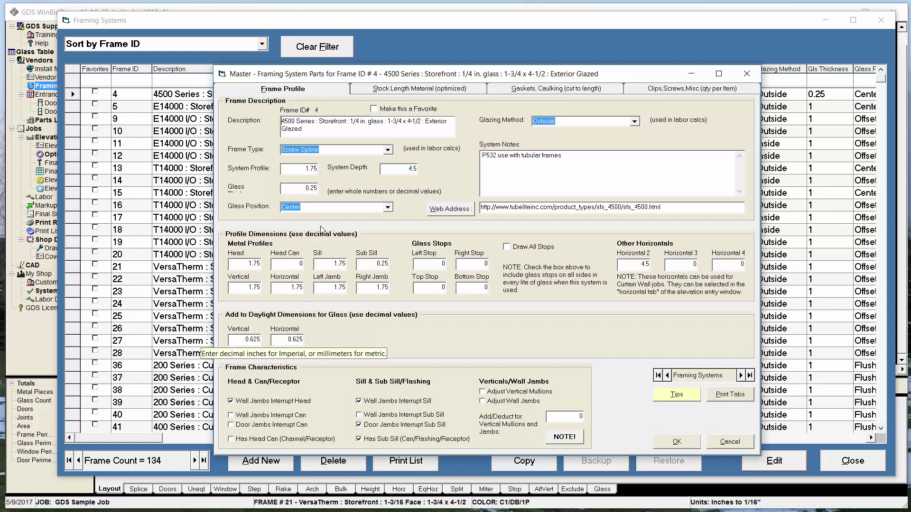
# Review Frame ID 4's frame profile and stock-length part numbers such as E4541 and E4504
pyautogui.click(392, 92)
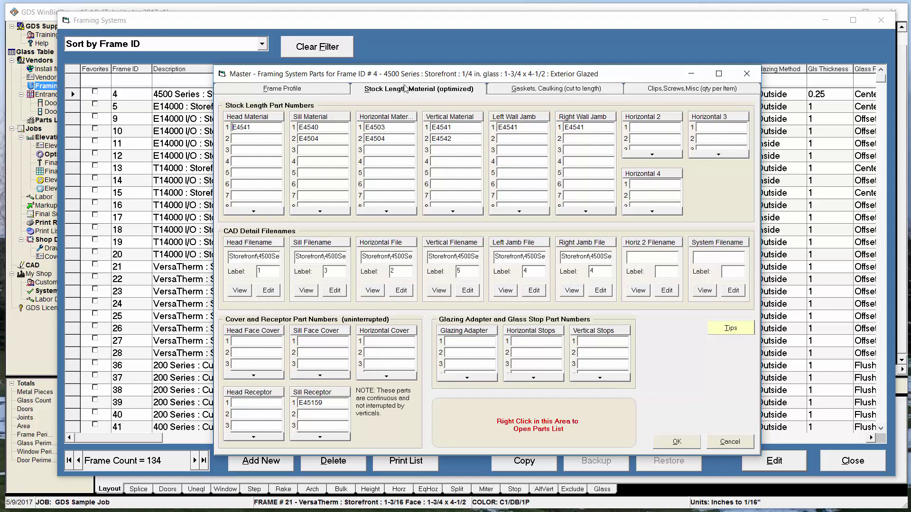
pyautogui.click(293, 90)
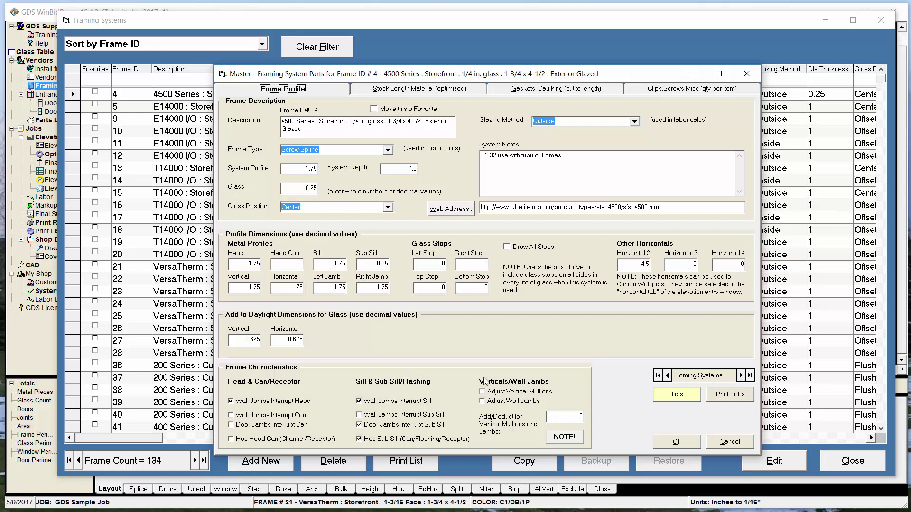
pyautogui.click(432, 91)
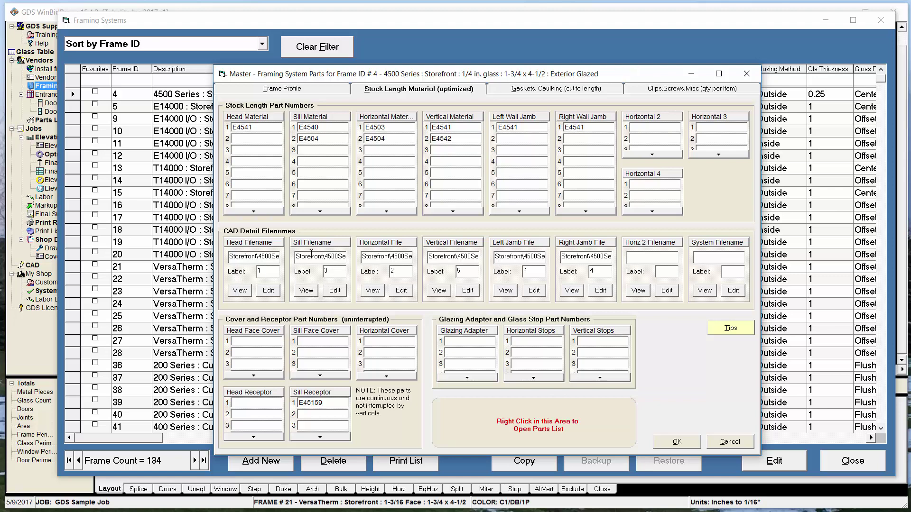
pyautogui.click(307, 291)
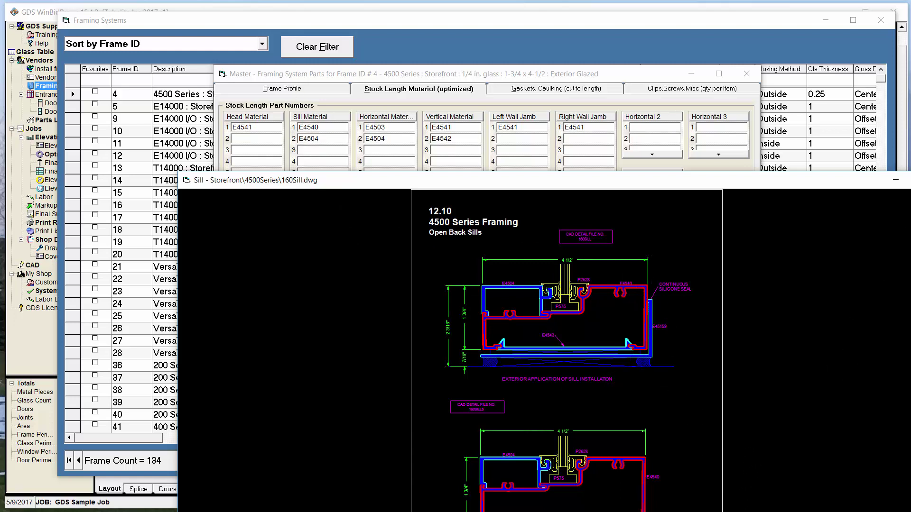
pyautogui.press('Escape')
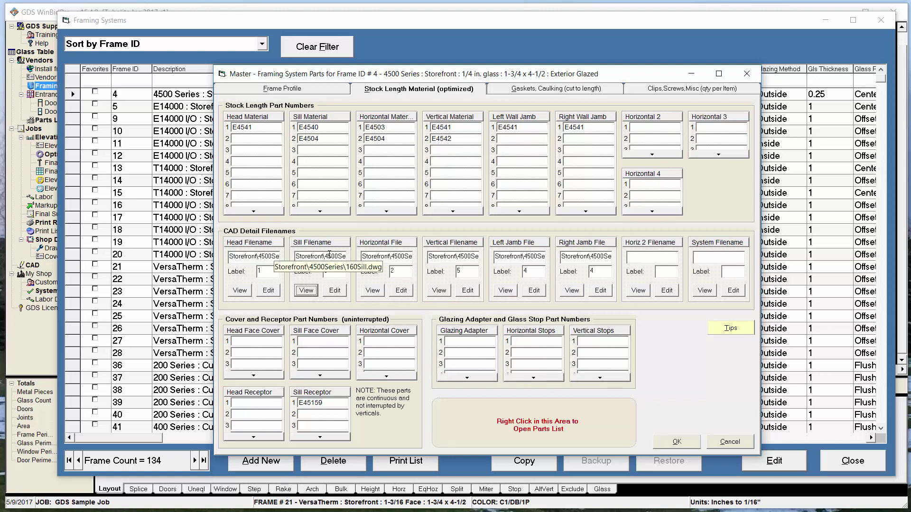
# Check the 4500 Series gaskets, caulking, clips and screws parts, then close the parts setup with OK
pyautogui.click(319, 257)
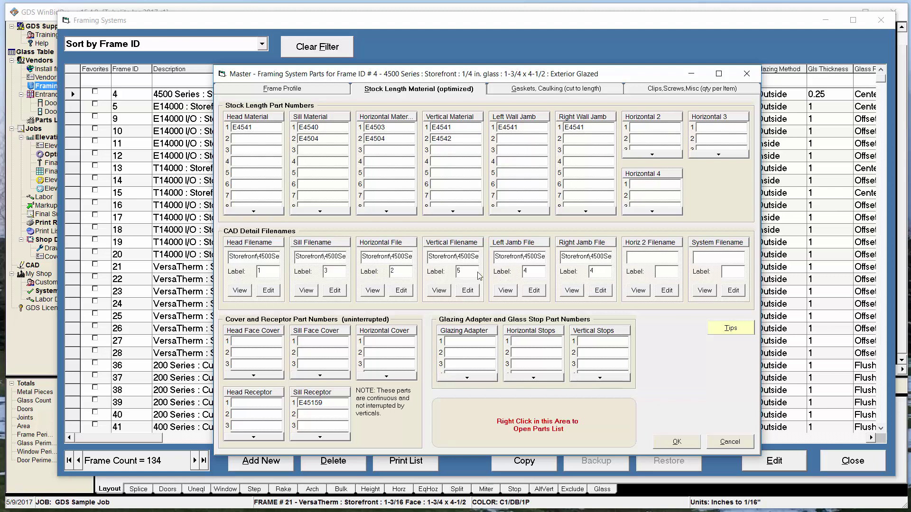
pyautogui.click(537, 94)
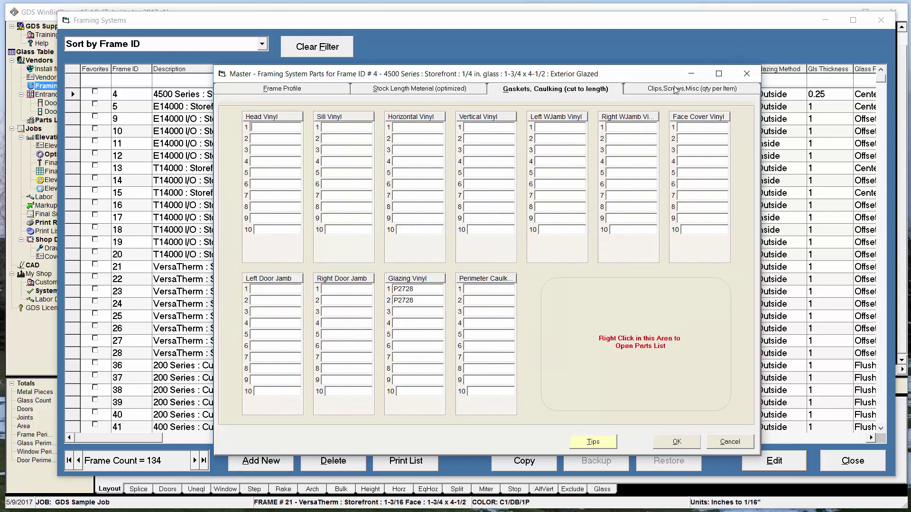
pyautogui.click(677, 90)
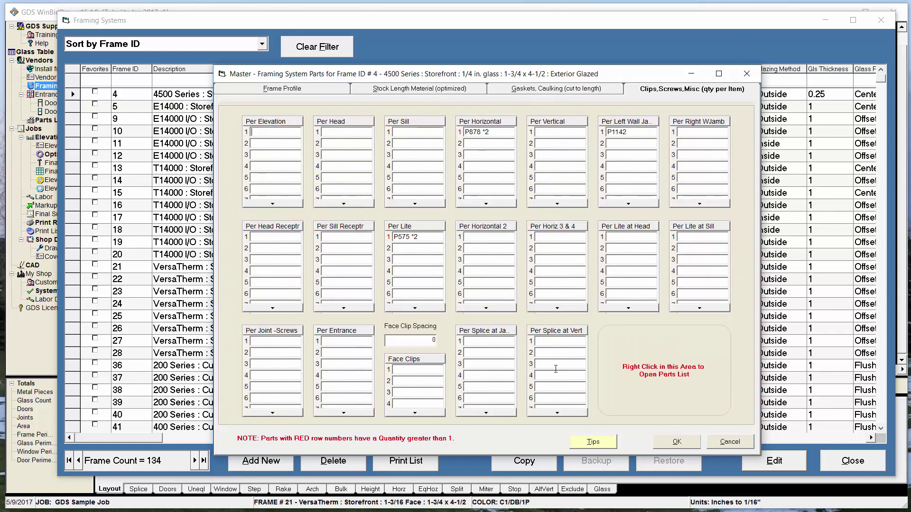
pyautogui.click(678, 442)
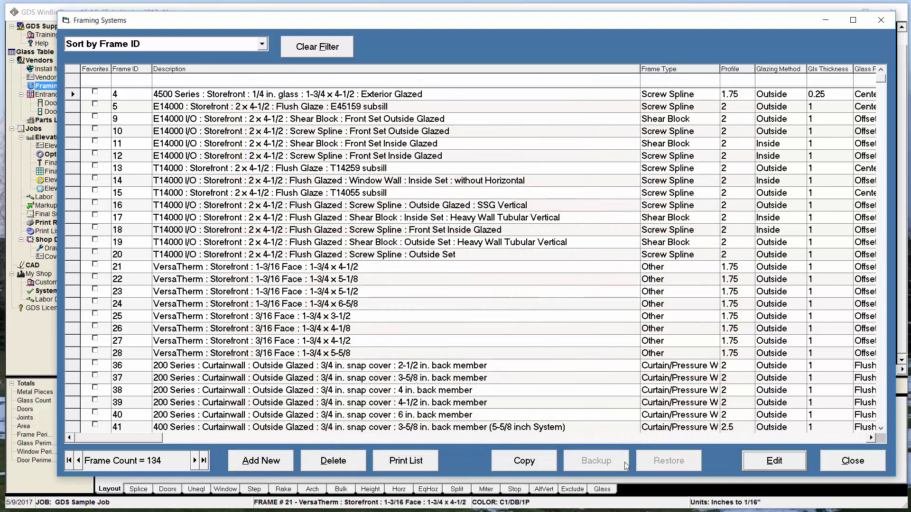
# Close Framing Systems and bring up the 5843-part vendor Parts List
pyautogui.click(823, 468)
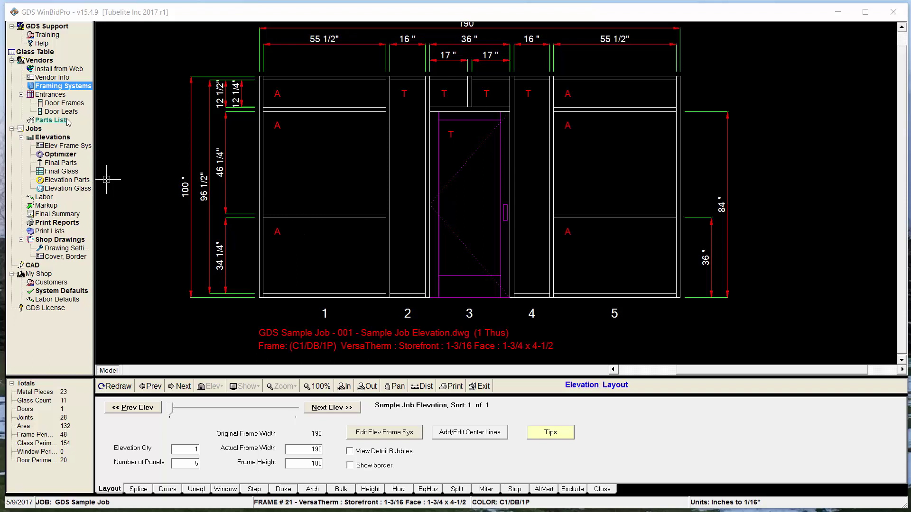
pyautogui.click(51, 122)
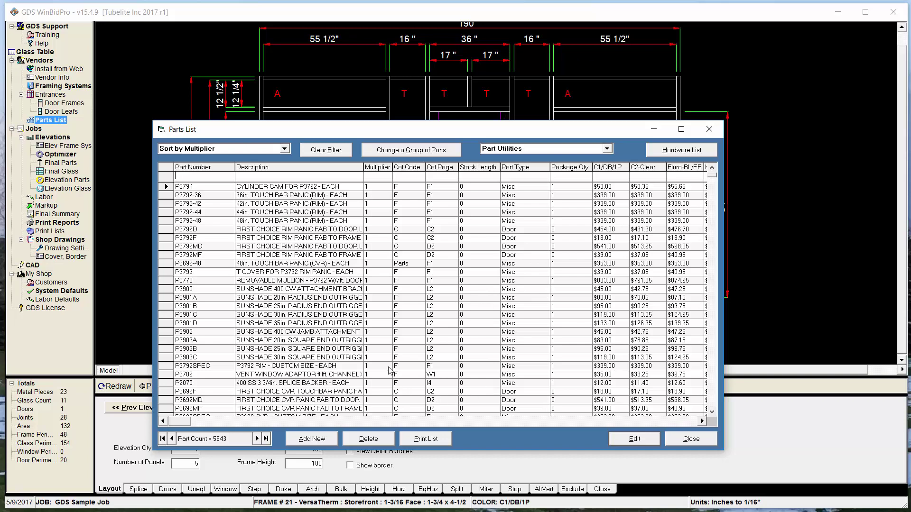
# Filter the Part Number column to 'P', cutting the parts list from 5843 to 2569 parts
pyautogui.scroll(-2, 383, 353)
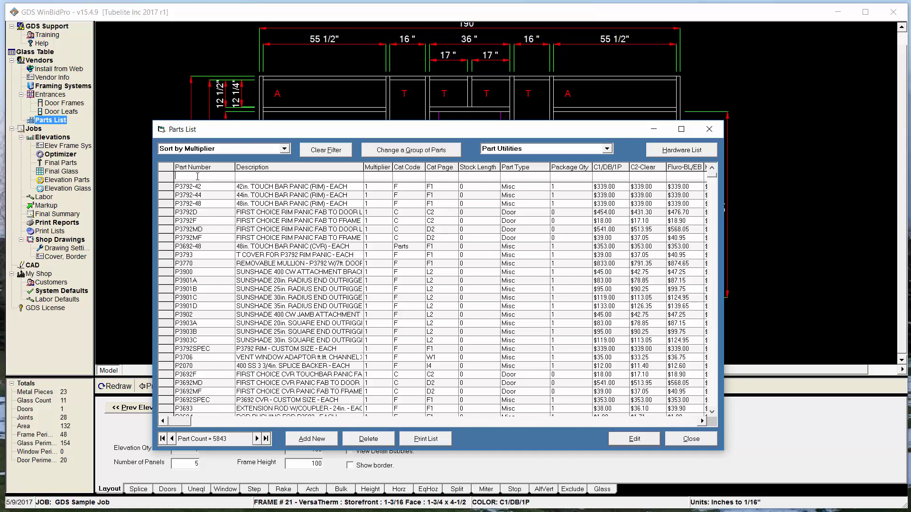
pyautogui.scroll(1, 184, 177)
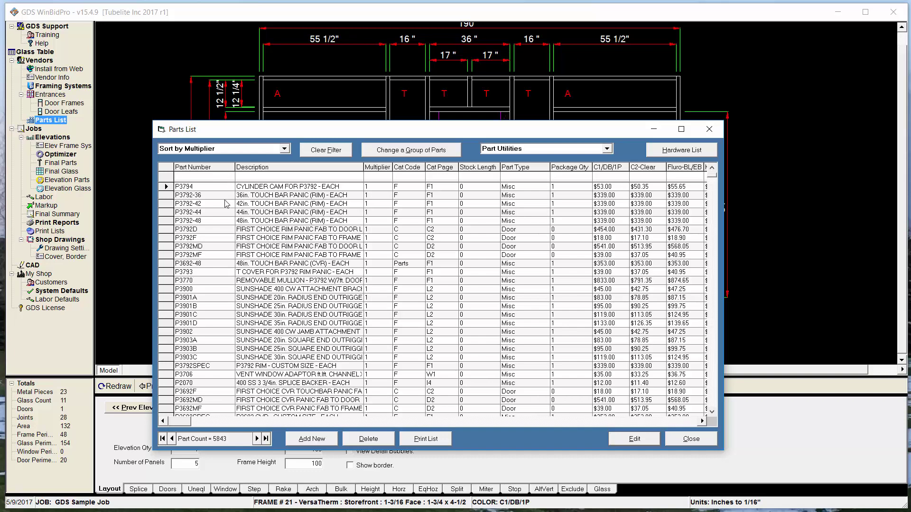
pyautogui.write('P')
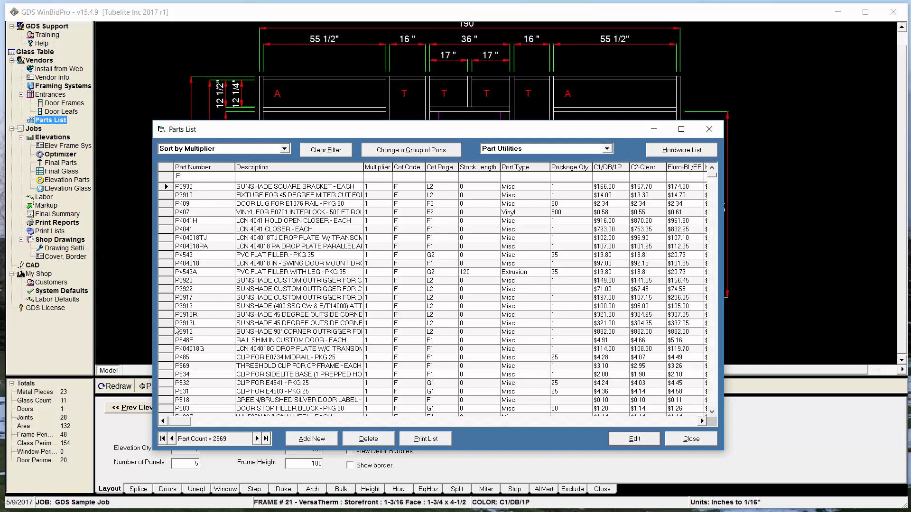
pyautogui.scroll(-2, 198, 365)
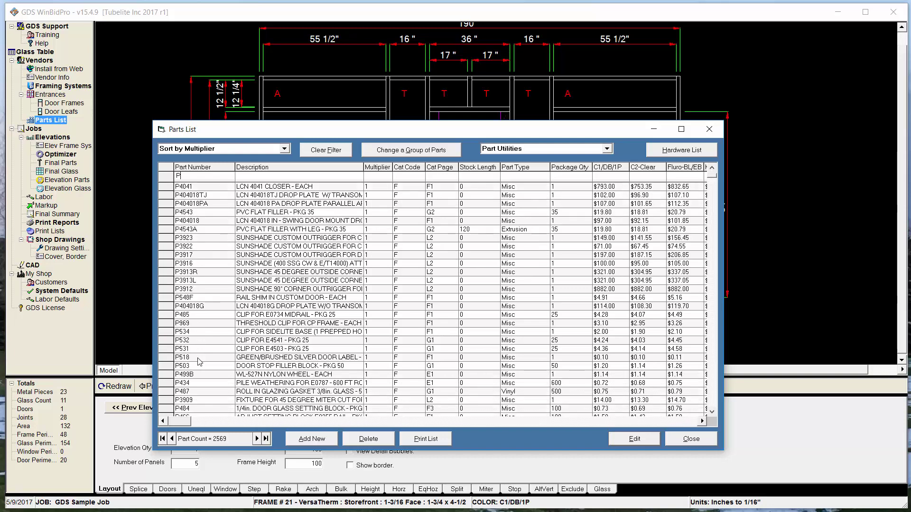
pyautogui.scroll(2, 199, 369)
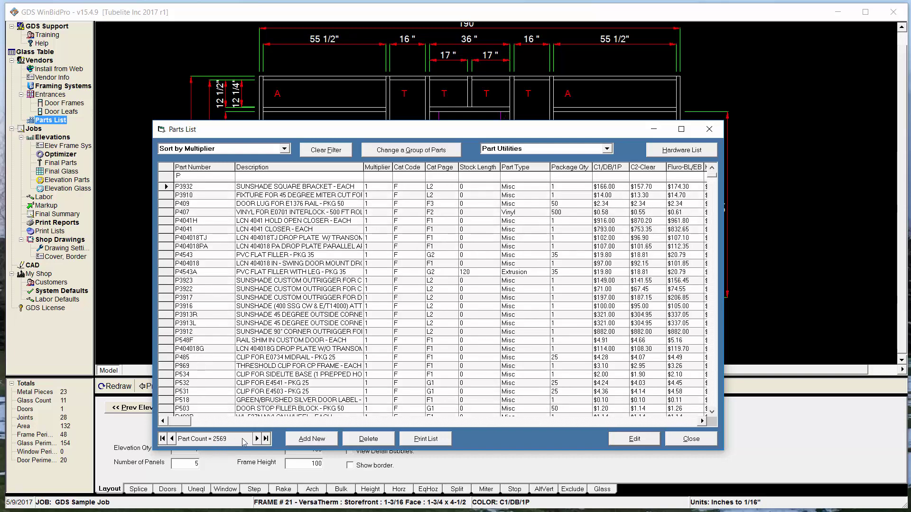
# Use Change a Group of Parts to give all 2569 filtered P parts a 0.6 multiplier
pyautogui.click(396, 151)
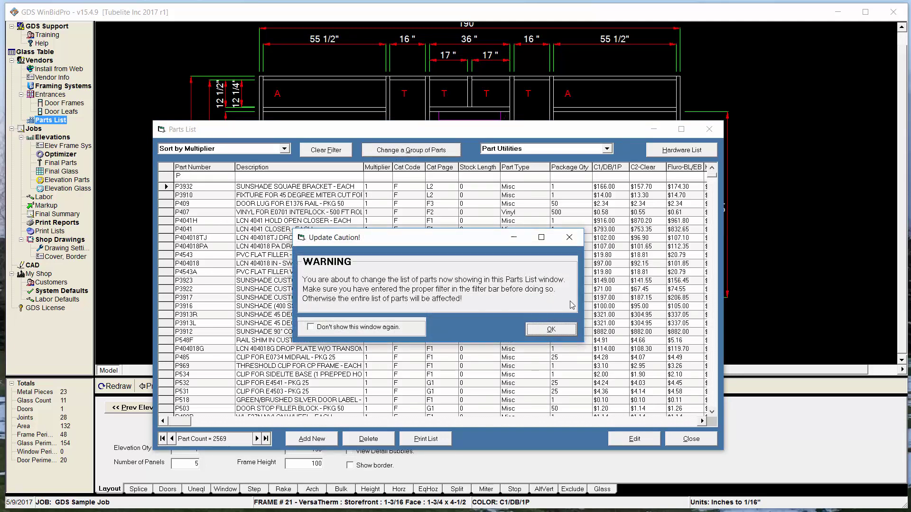
pyautogui.click(567, 333)
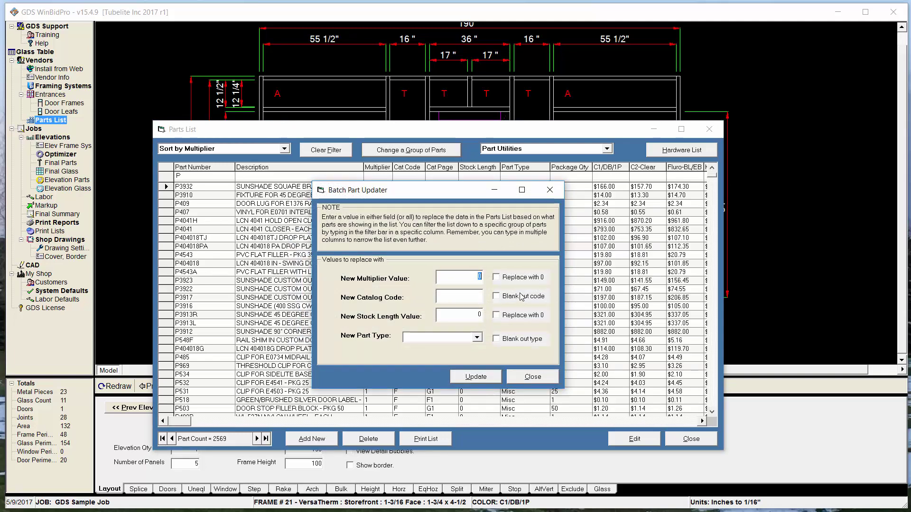
pyautogui.write('.6')
pyautogui.click(472, 377)
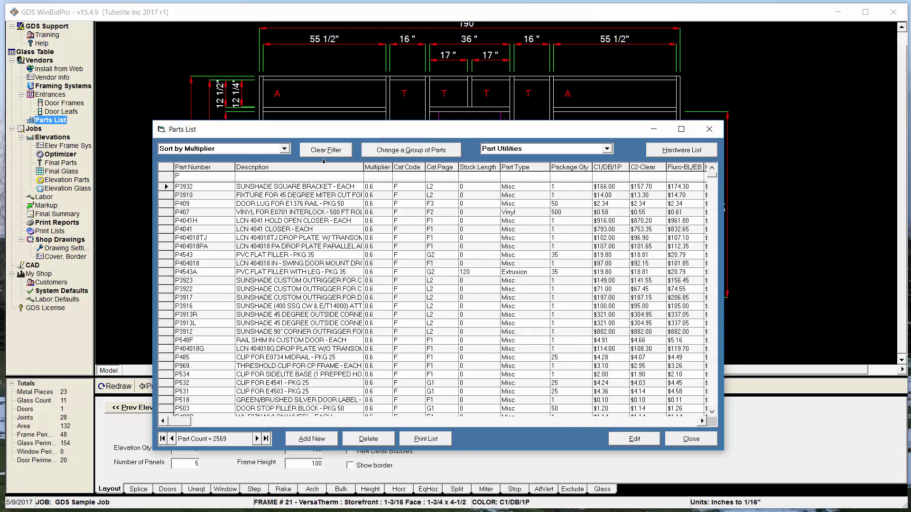
# Clear the P filter, filter to the 1127 parts with stock length 290, then close the list
pyautogui.click(338, 154)
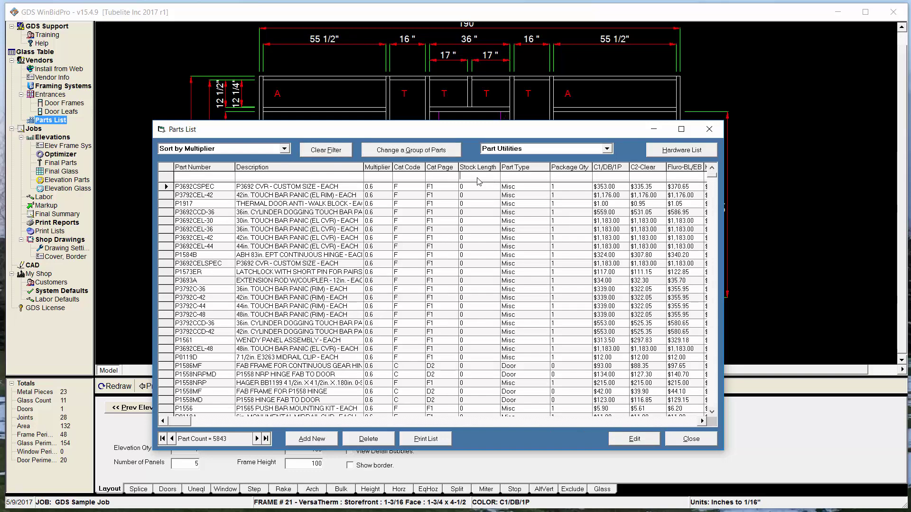
pyautogui.write('2')
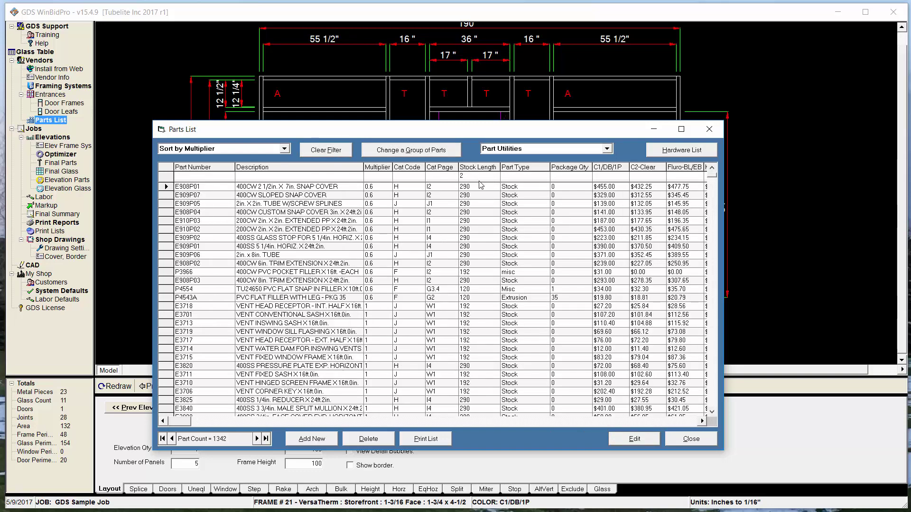
pyautogui.write('90')
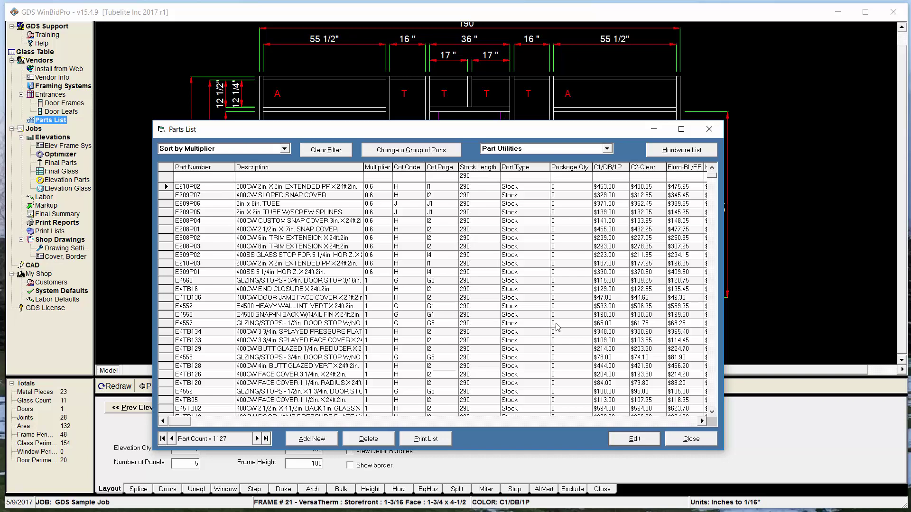
pyautogui.click(701, 443)
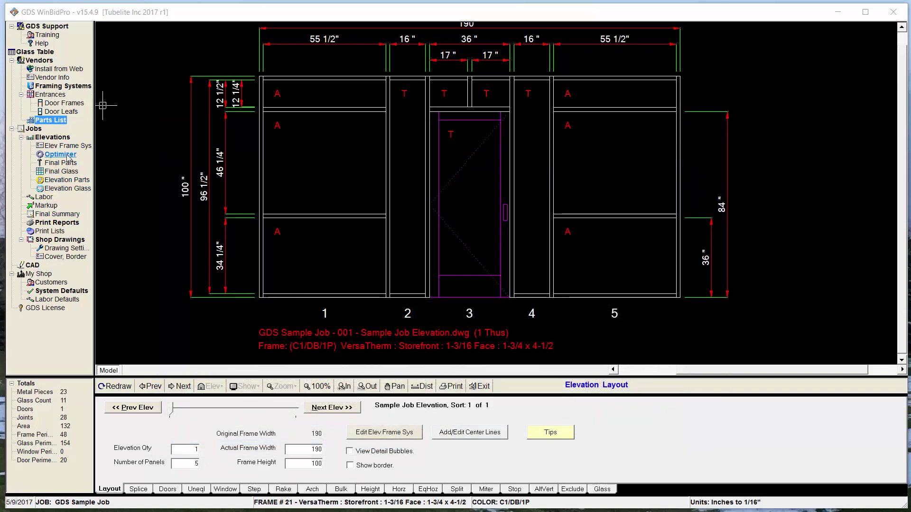
# Open the Metal Optimizer and pull the cut pieces from the elevation drawing
pyautogui.click(68, 157)
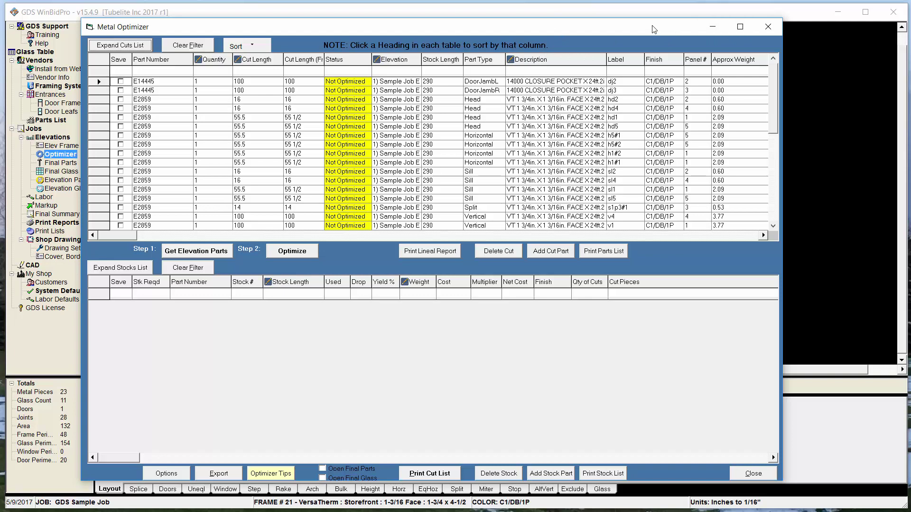
pyautogui.moveTo(655, 29)
pyautogui.mouseDown()
pyautogui.moveTo(713, 284)
pyautogui.moveTo(680, 80)
pyautogui.moveTo(653, 116)
pyautogui.mouseUp()
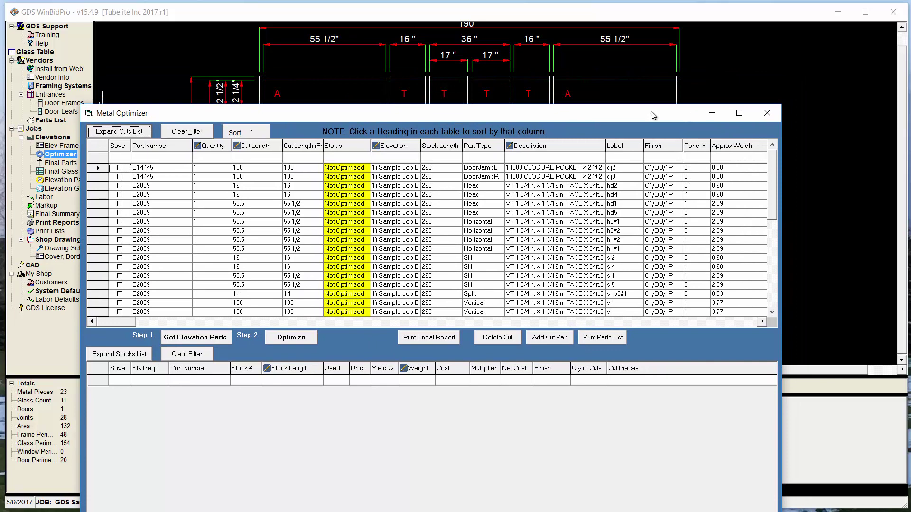
pyautogui.moveTo(653, 115); pyautogui.dragTo(653, 115)
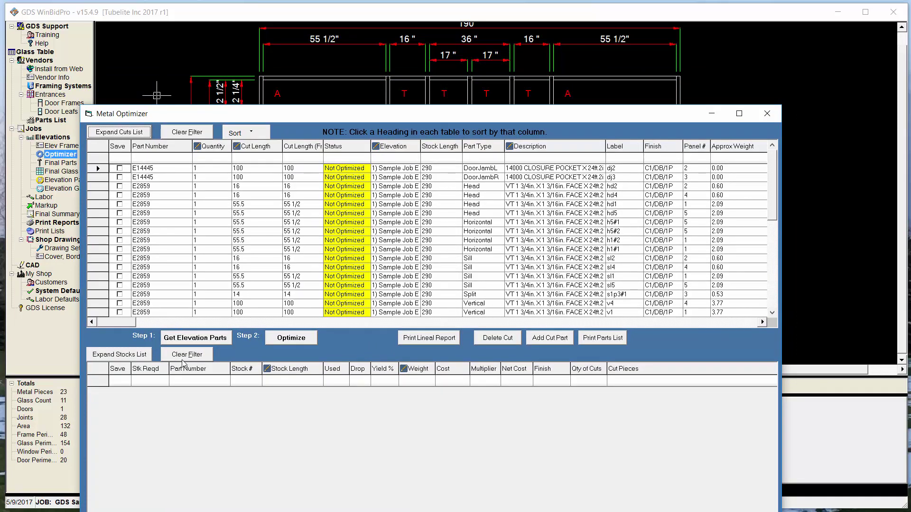
pyautogui.click(191, 339)
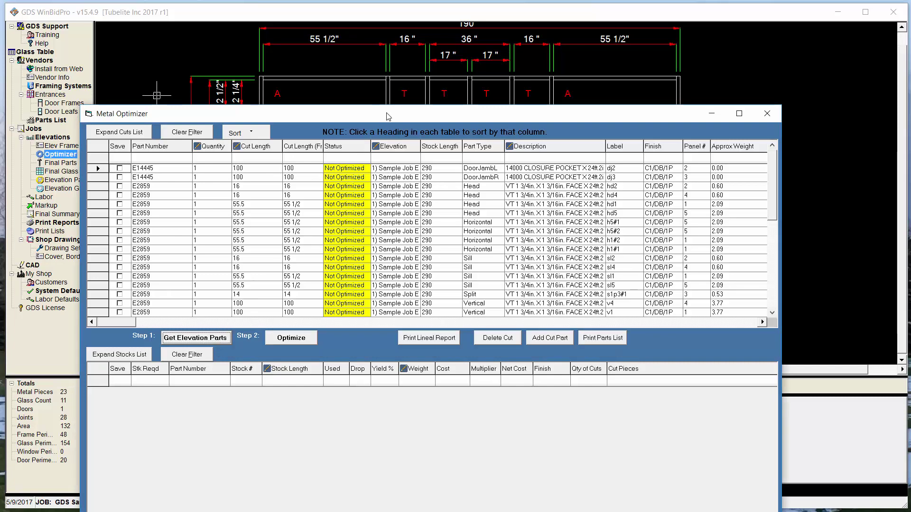
# Optimize the cut pieces into 290 and 144 stock lengths, then close the optimizer
pyautogui.moveTo(389, 116); pyautogui.dragTo(398, 62)
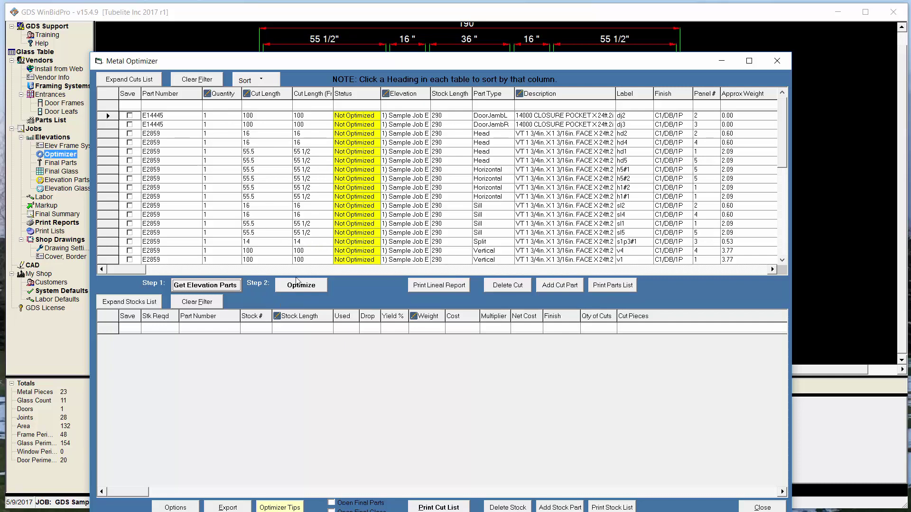
pyautogui.click(300, 290)
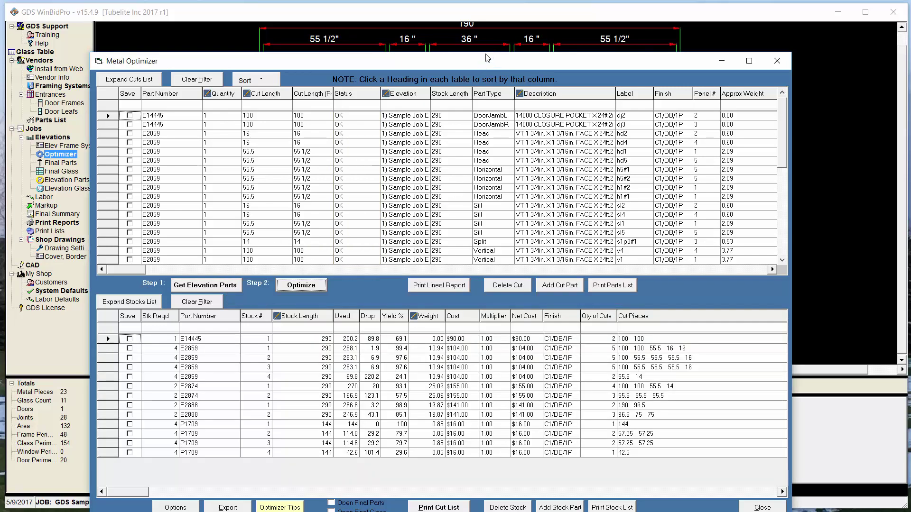
pyautogui.moveTo(486, 65); pyautogui.dragTo(488, 36)
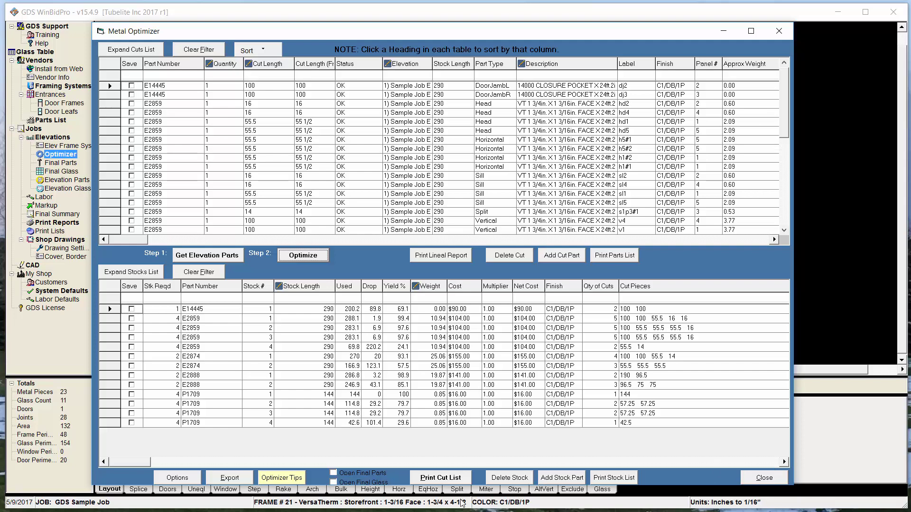
pyautogui.click(763, 479)
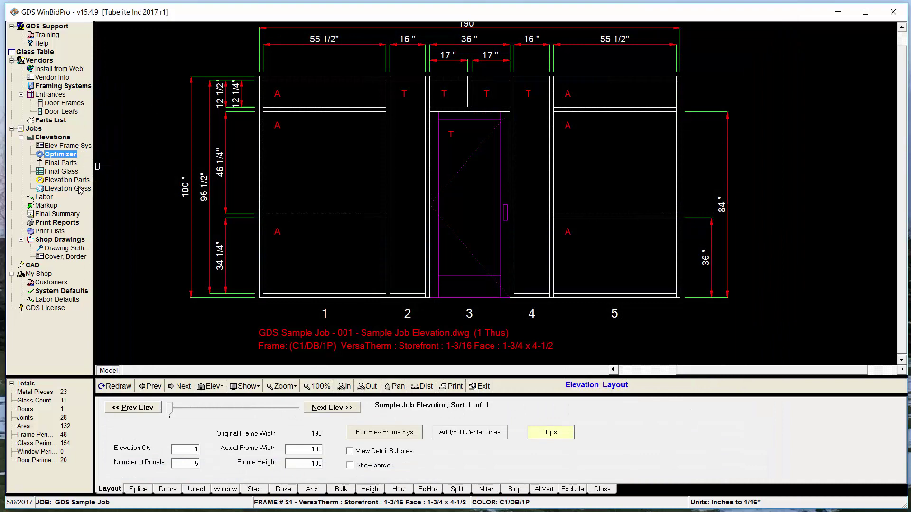
pyautogui.click(55, 223)
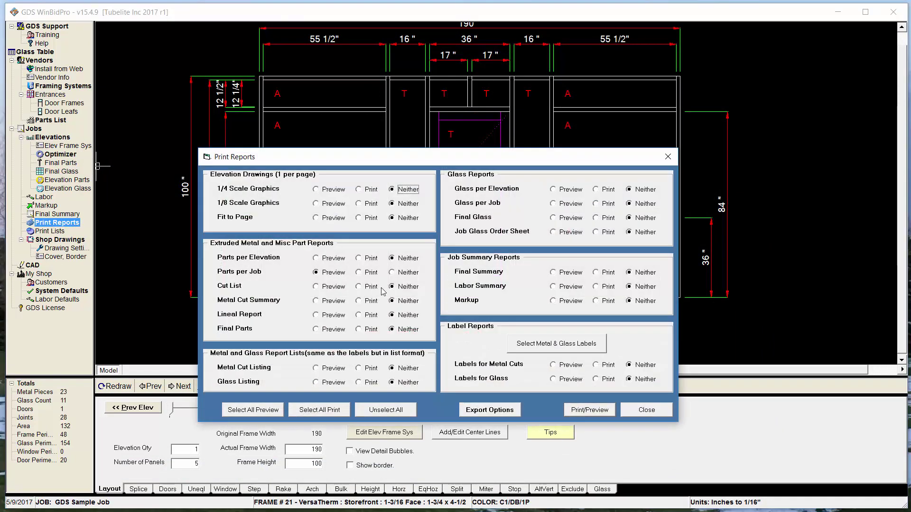
pyautogui.click(653, 411)
pyautogui.click(58, 164)
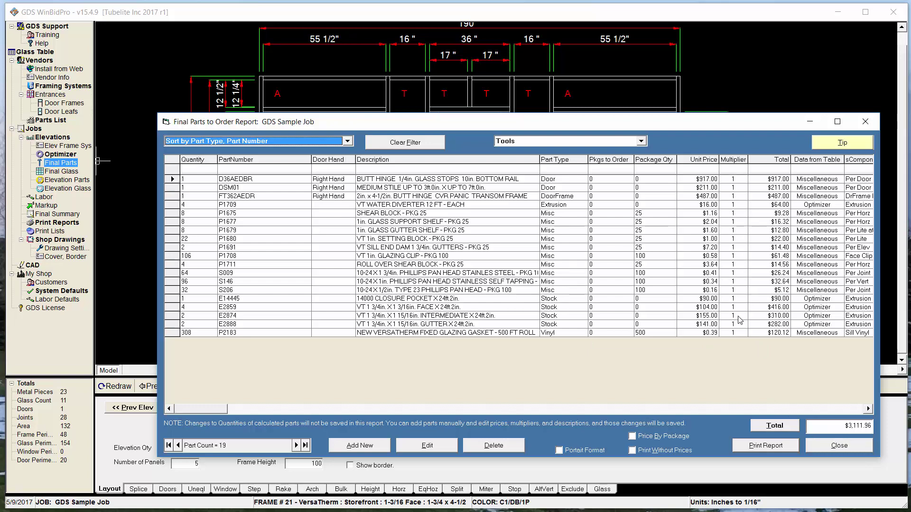
pyautogui.click(838, 446)
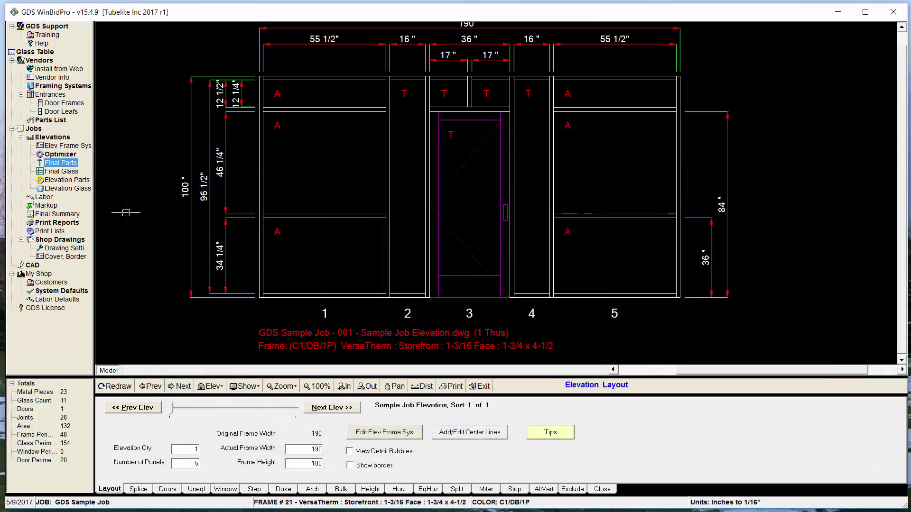
# Open Final Glass to Order and filter Glass Type by 't' for tempered glass
pyautogui.click(62, 172)
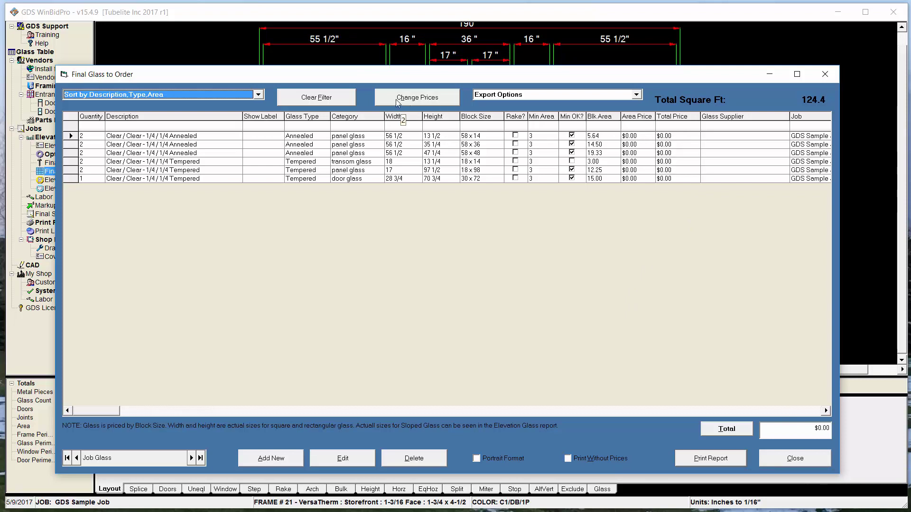
pyautogui.click(292, 127)
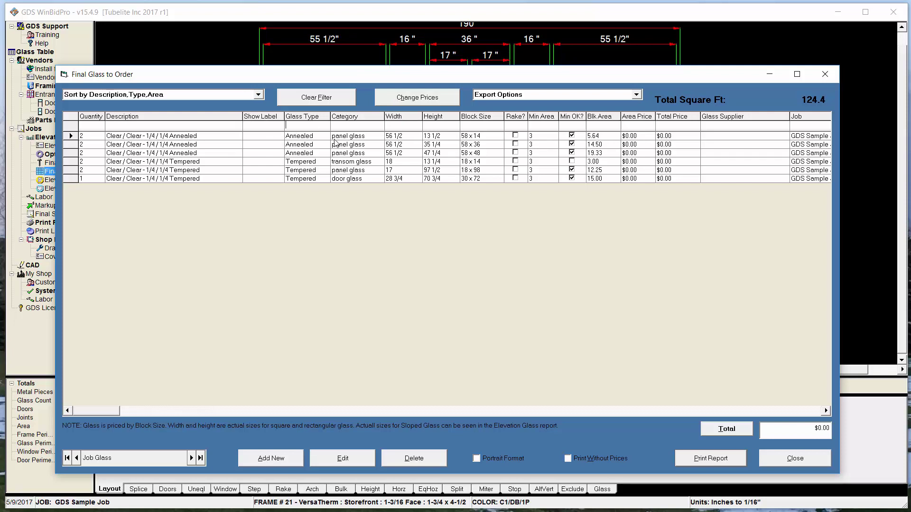
pyautogui.write('t')
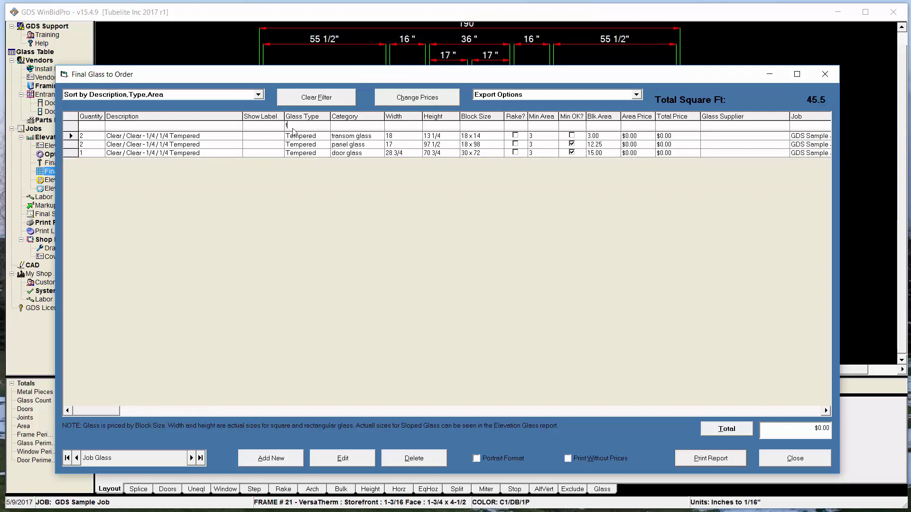
# Price the tempered glass at $5.00, clear the filter for a $227.50 total, and close
pyautogui.click(399, 97)
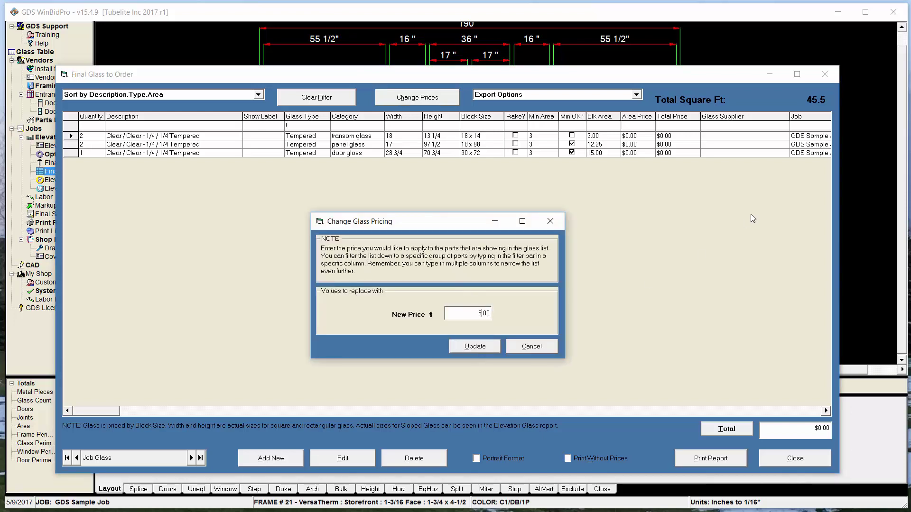
pyautogui.write('5.00')
pyautogui.click(480, 348)
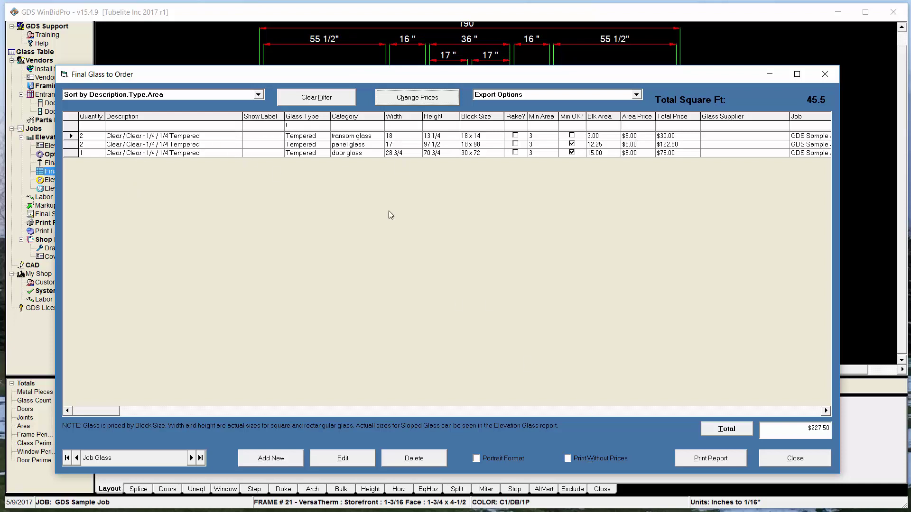
pyautogui.click(312, 106)
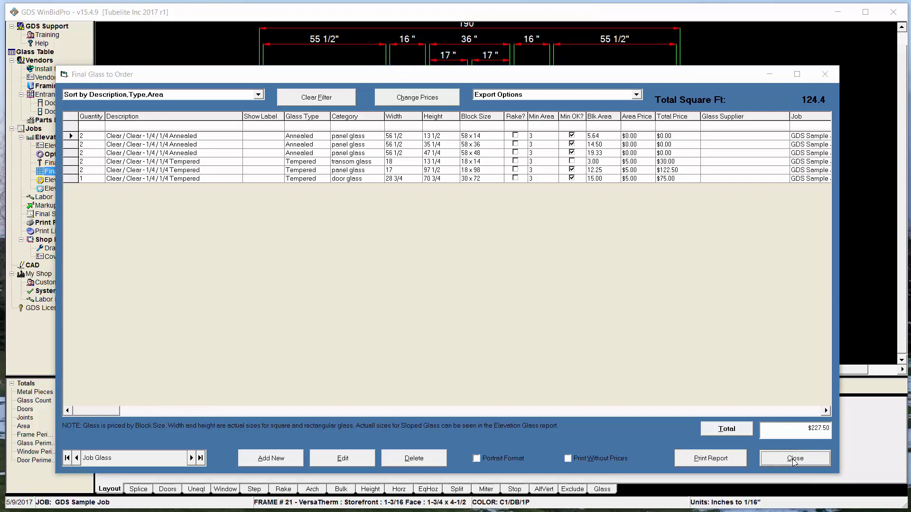
pyautogui.click(793, 459)
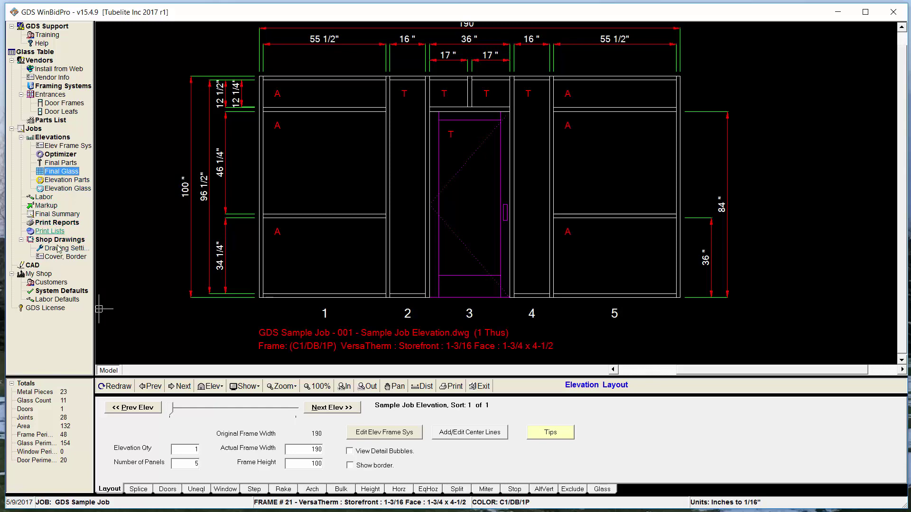
pyautogui.click(65, 214)
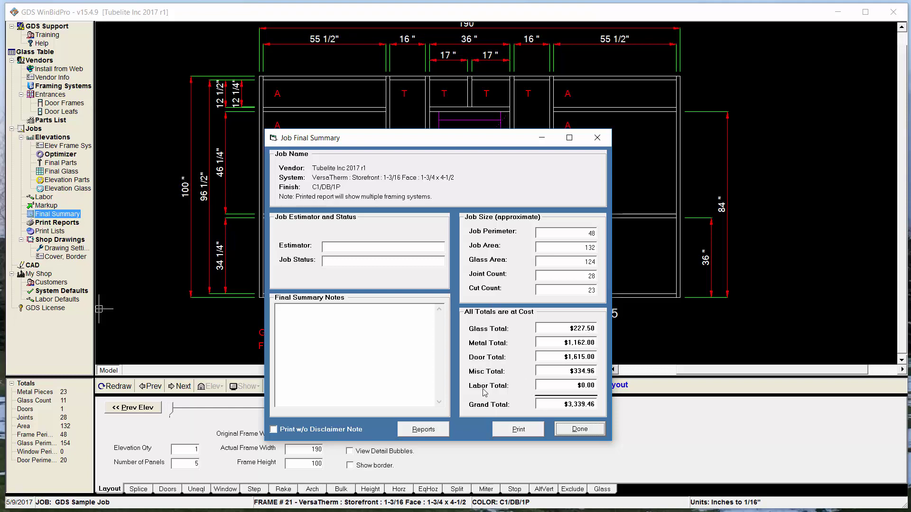
pyautogui.click(577, 437)
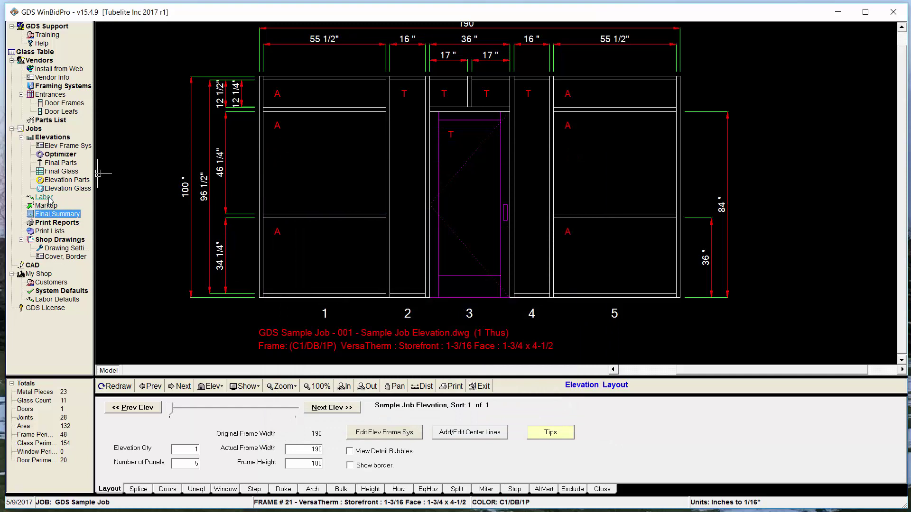
pyautogui.click(47, 205)
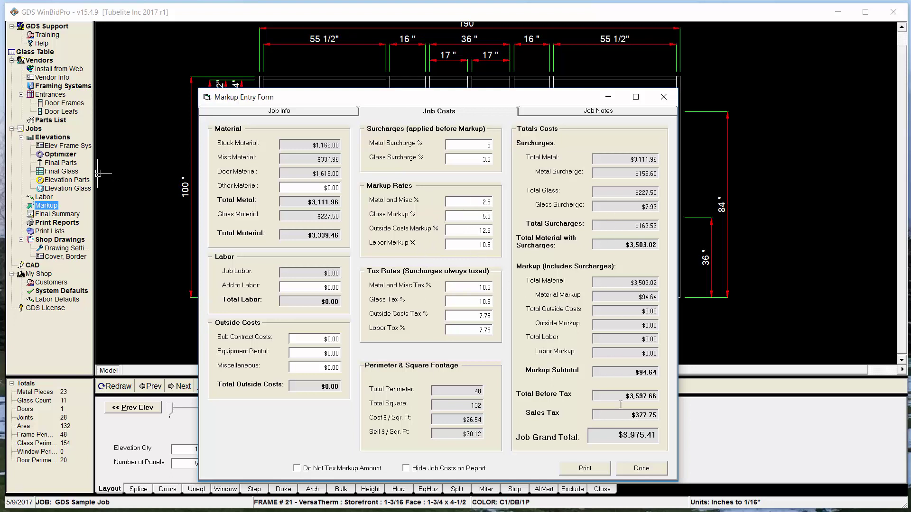
pyautogui.click(641, 468)
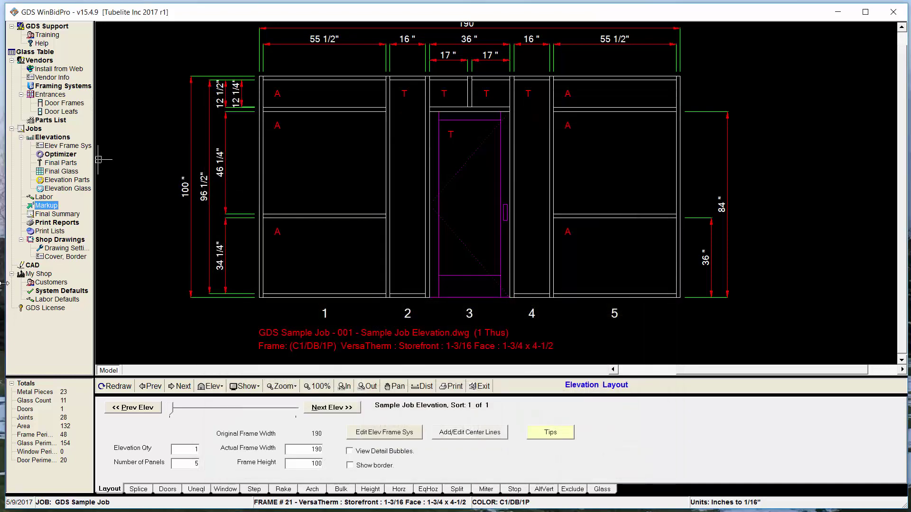
pyautogui.click(53, 240)
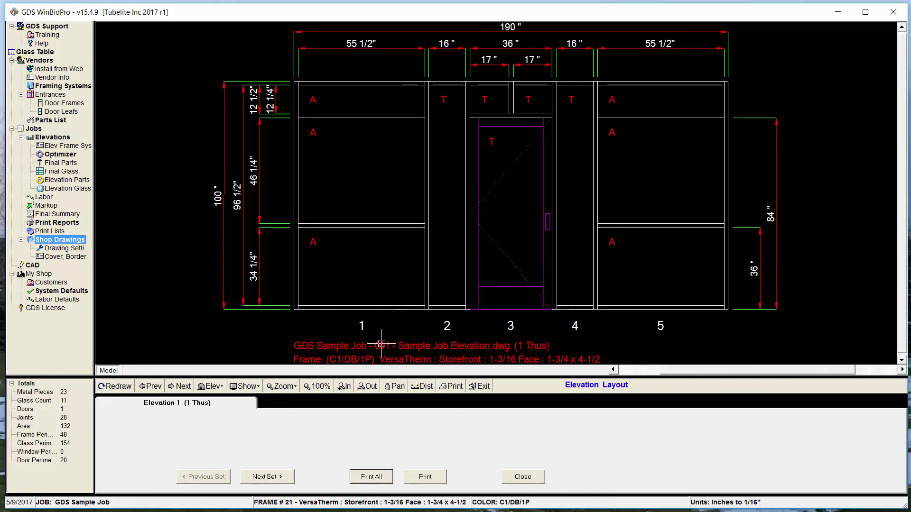
pyautogui.click(267, 476)
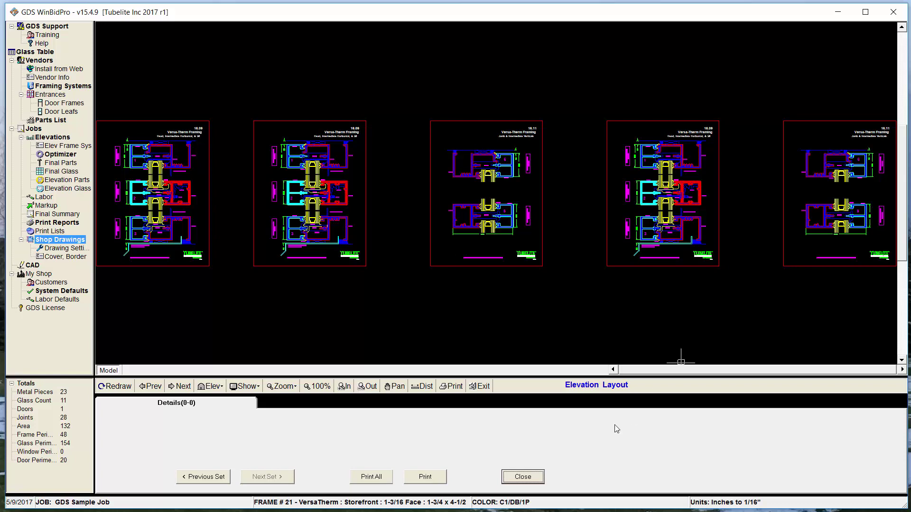
pyautogui.click(521, 477)
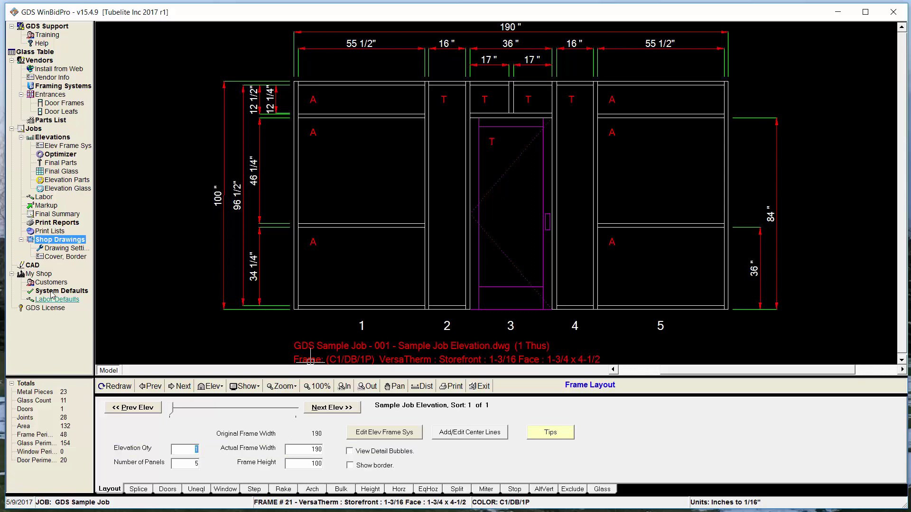
pyautogui.click(34, 266)
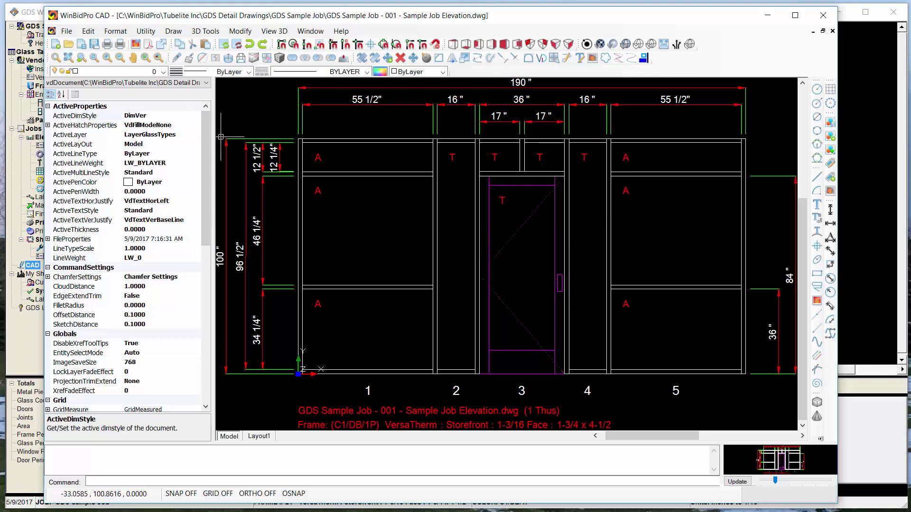
pyautogui.click(705, 105)
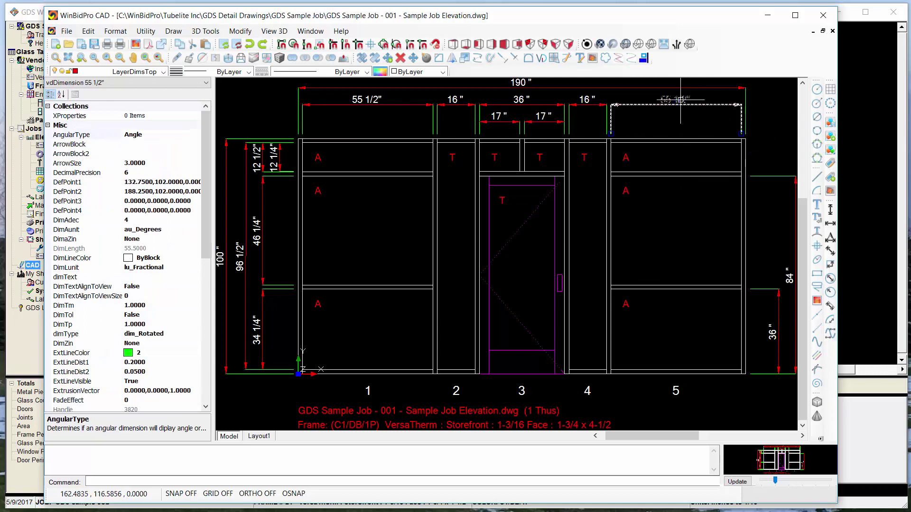
pyautogui.press('Delete')
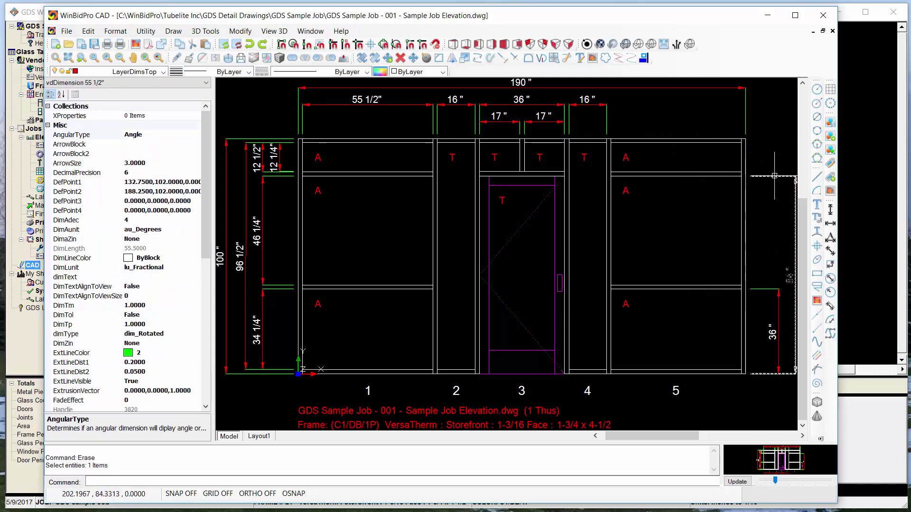
pyautogui.click(823, 19)
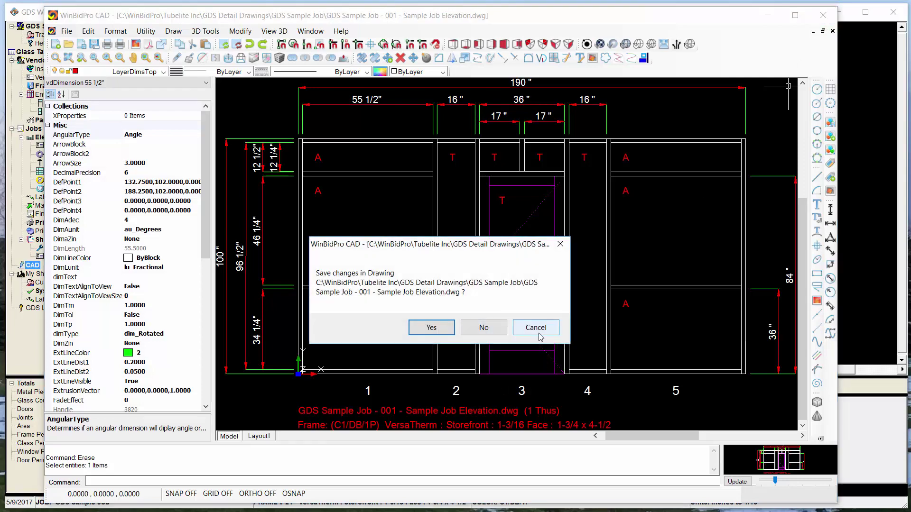
pyautogui.click(483, 327)
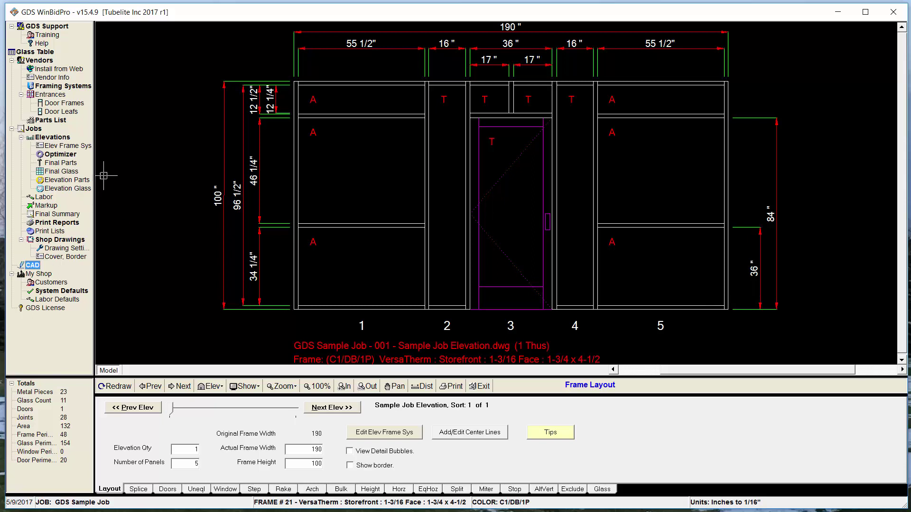
# Open the GDS License Manager to view the account, its team and the 10/25/2017 expiry
pyautogui.click(46, 308)
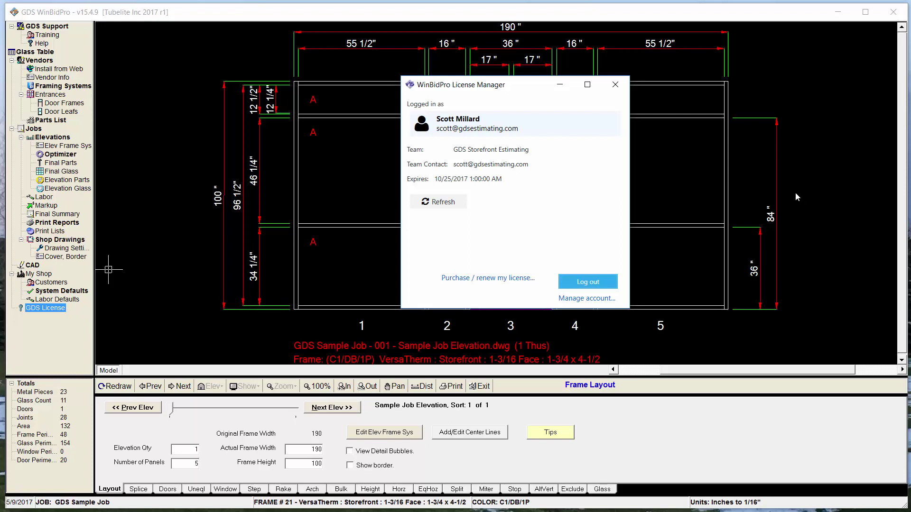
pyautogui.click(592, 302)
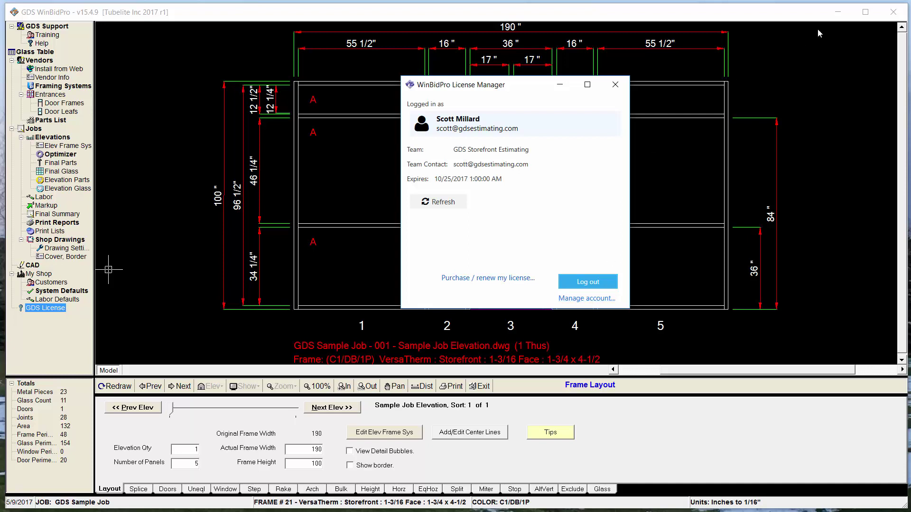